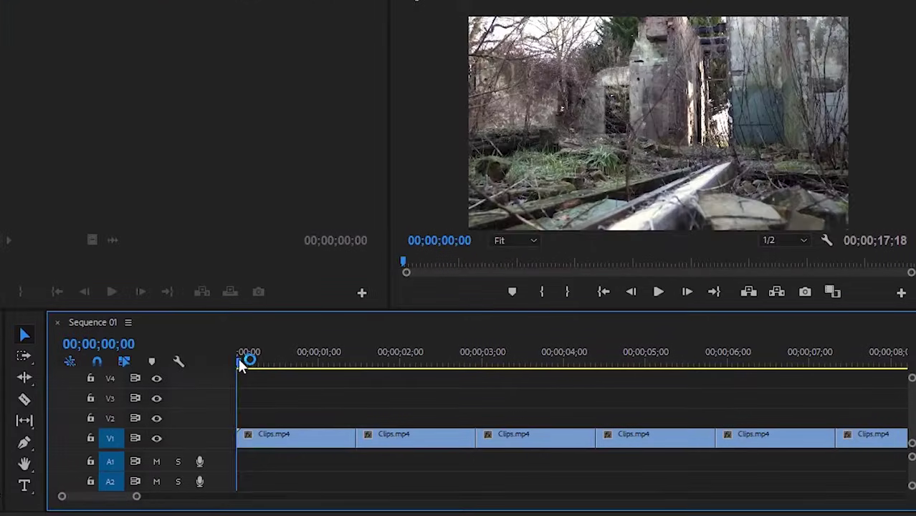
Step: Cut the second V1 clip at 02;17, delete the leftover piece and close its gap
drag(241, 363, 450, 385)
click(327, 435)
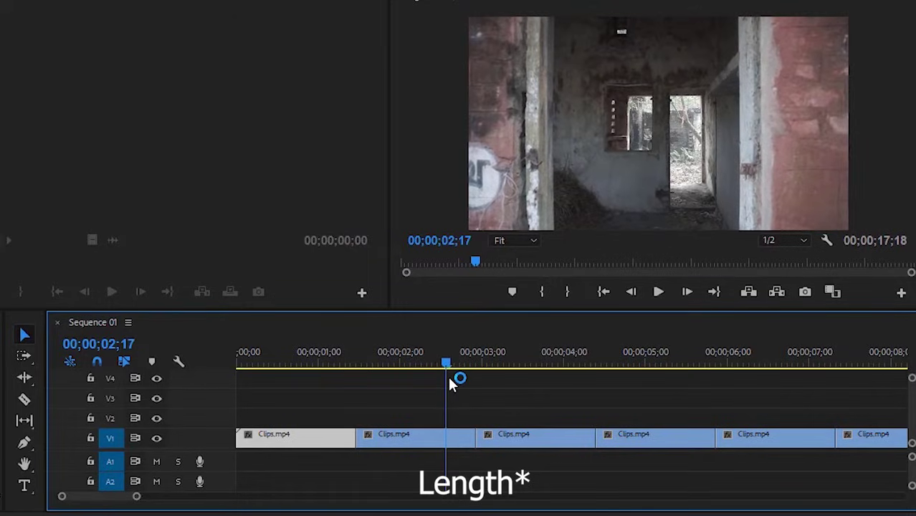
click(23, 399)
click(451, 439)
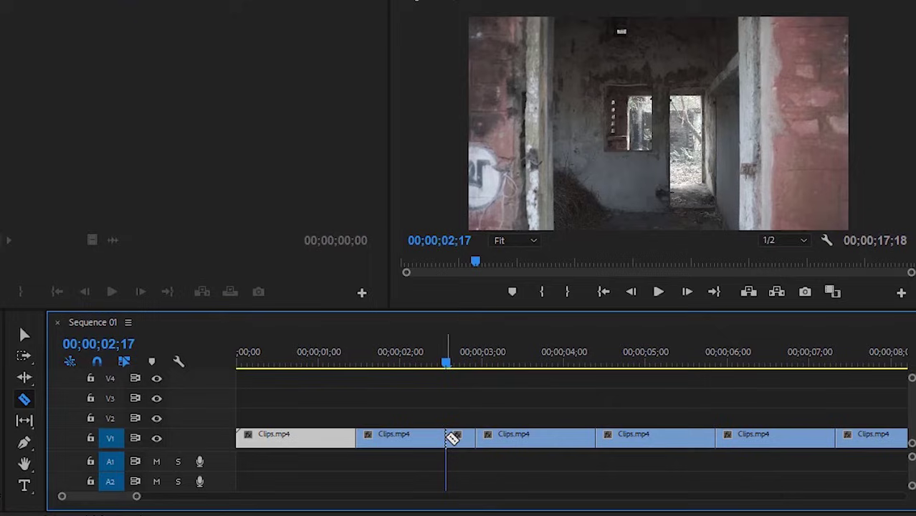
click(27, 334)
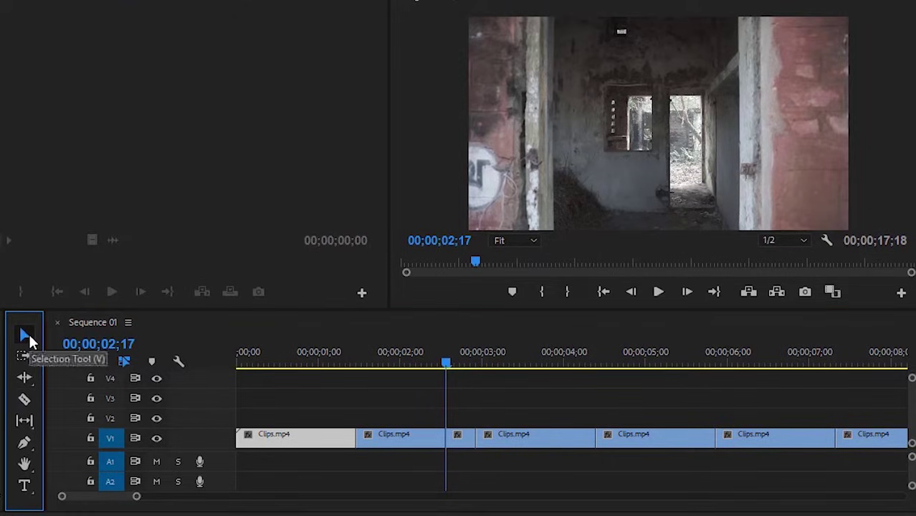
click(467, 441)
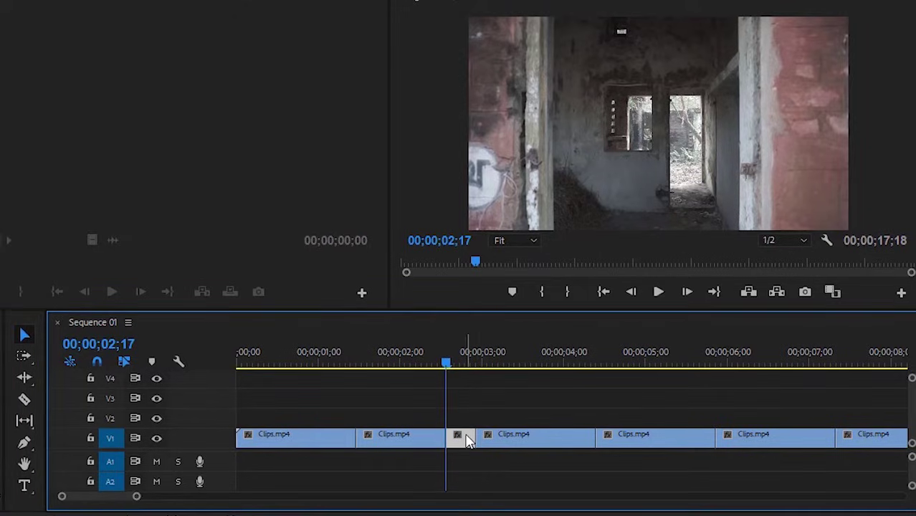
key(Delete)
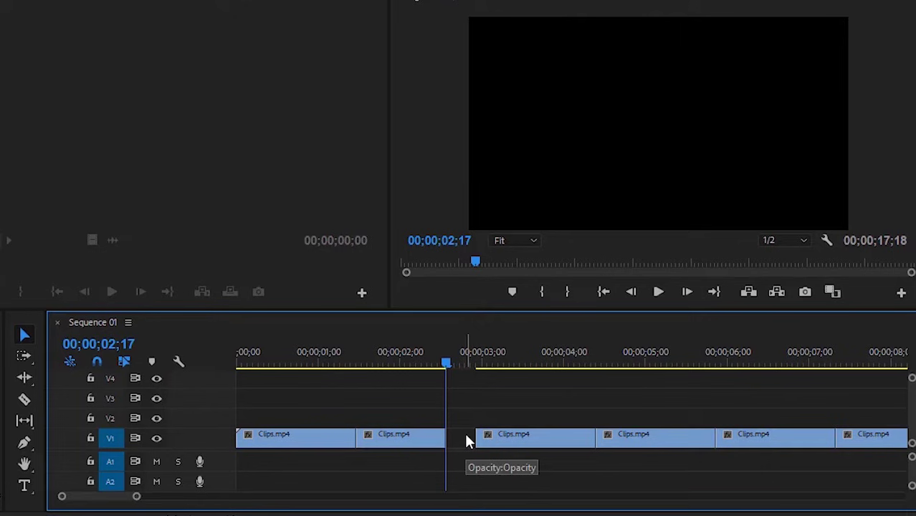
click(466, 440)
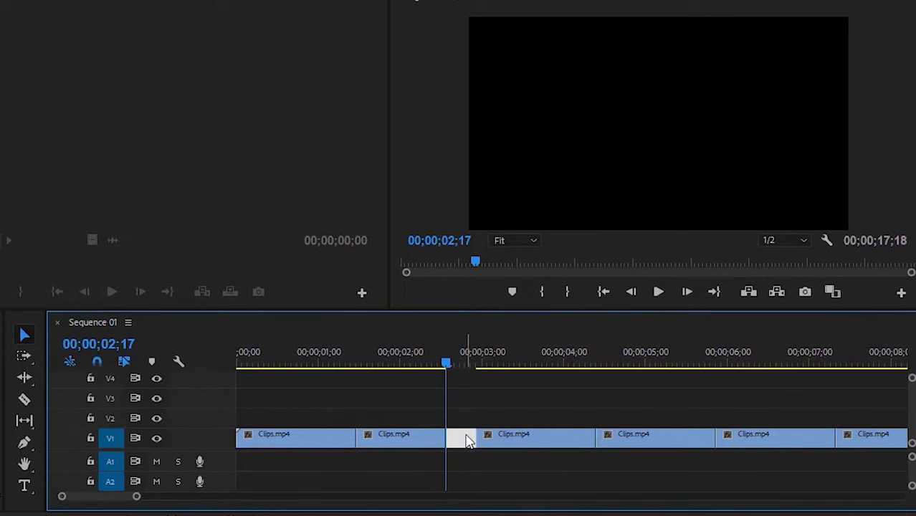
key(Delete)
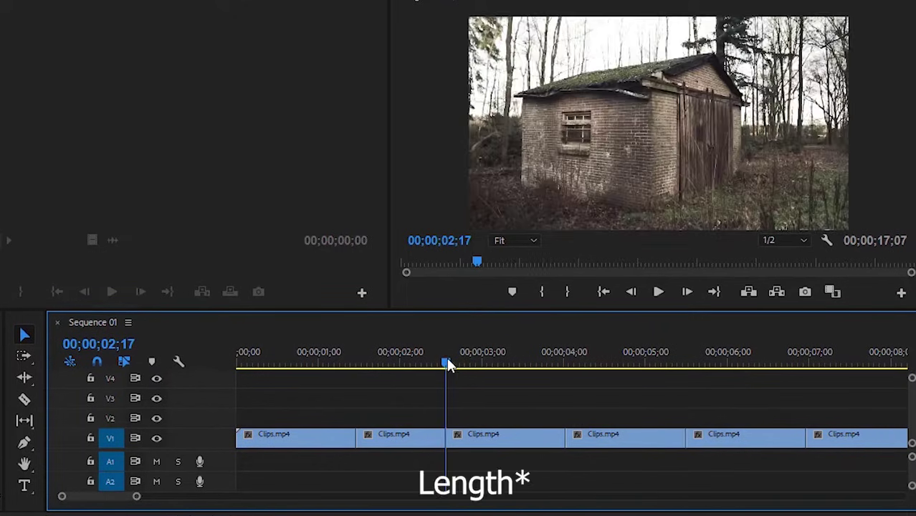
Step: Cut the shed clip at 03;11, remove its tail piece and ripple-close the gap
drag(446, 364, 512, 364)
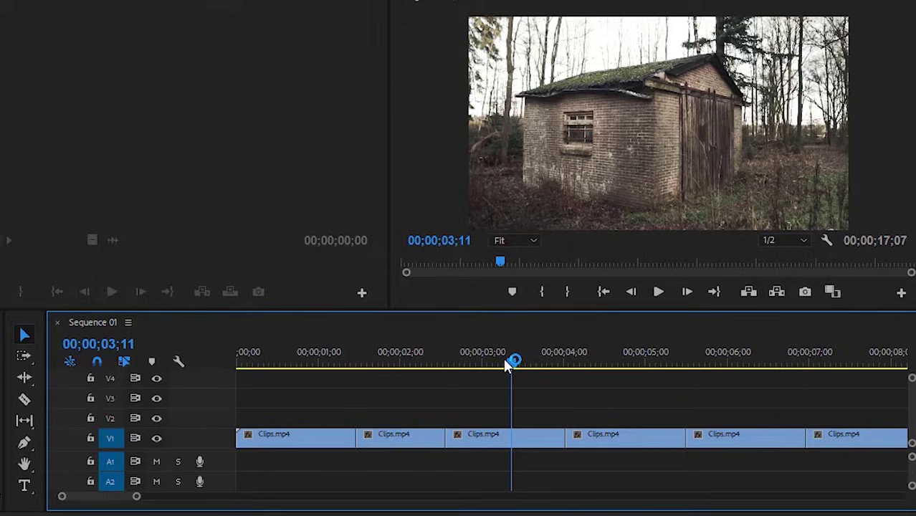
click(26, 400)
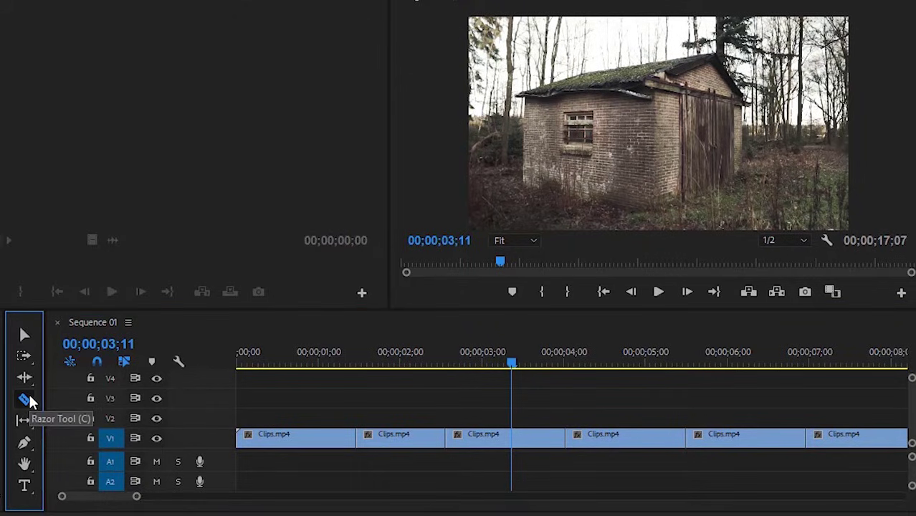
click(513, 437)
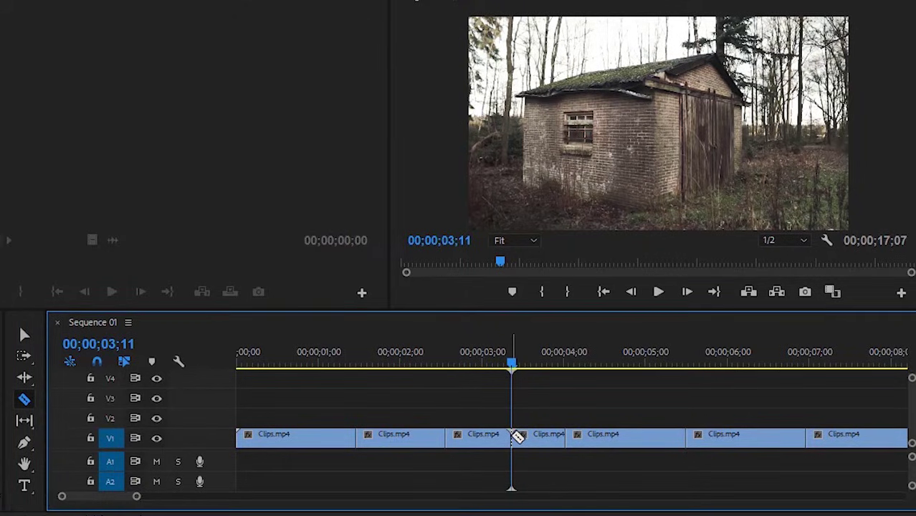
click(25, 335)
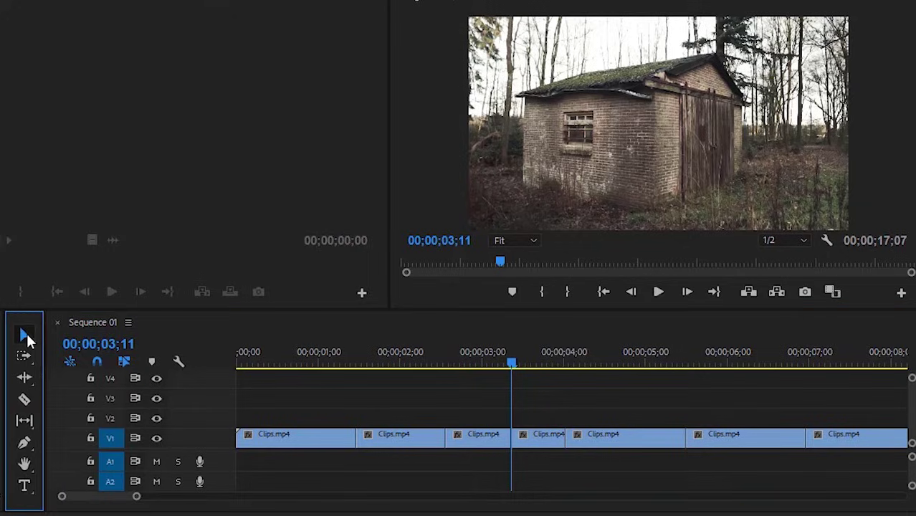
click(538, 440)
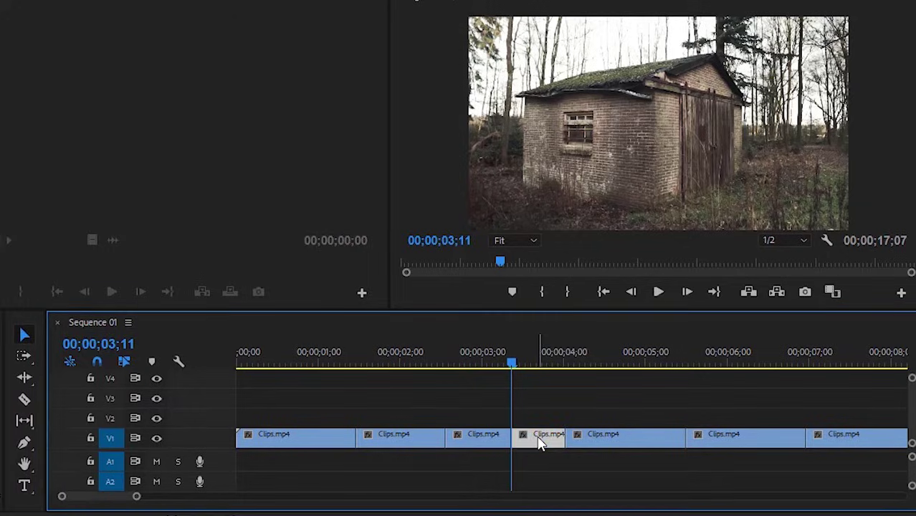
key(shift+e)
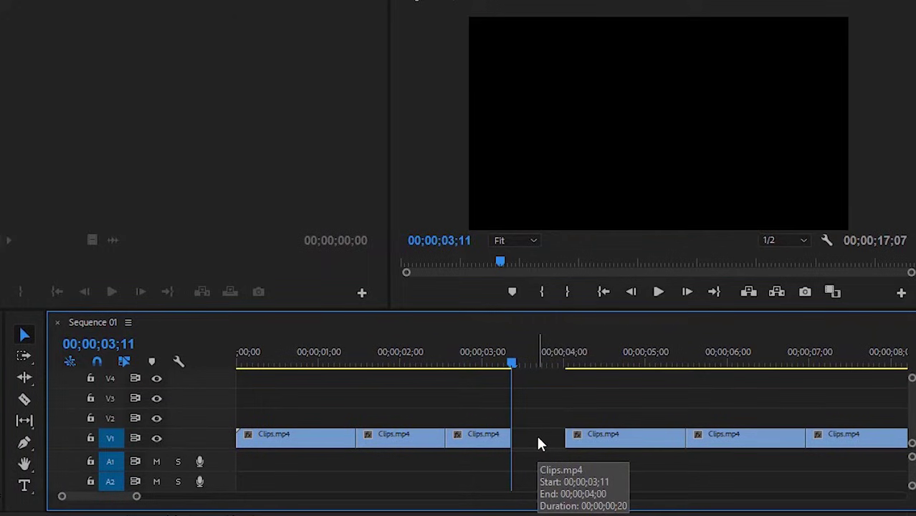
click(539, 439)
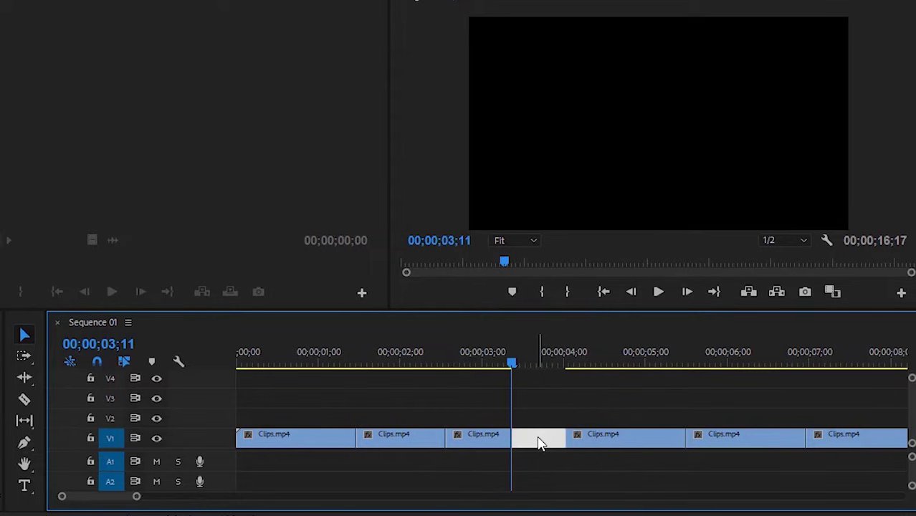
key(Delete)
Step: Cut the train clip at 03;27, delete the excess piece and close the gap
drag(511, 364, 555, 365)
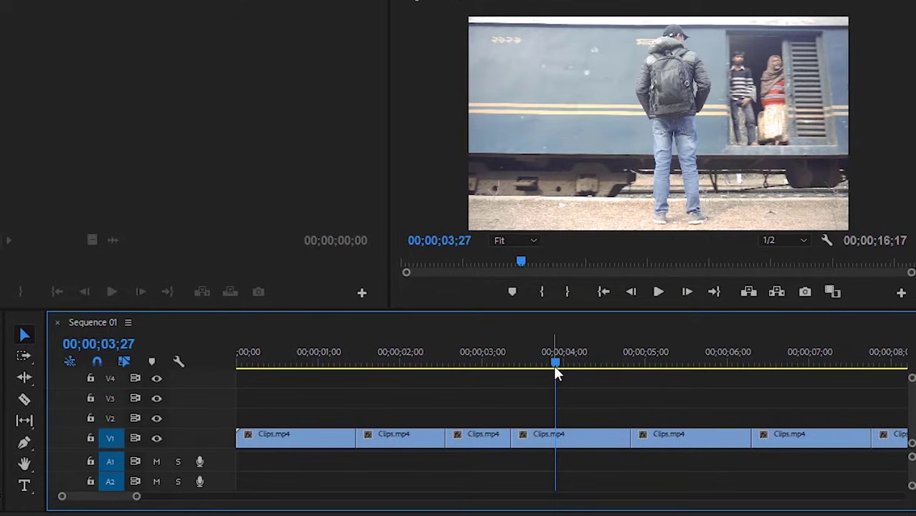
click(25, 402)
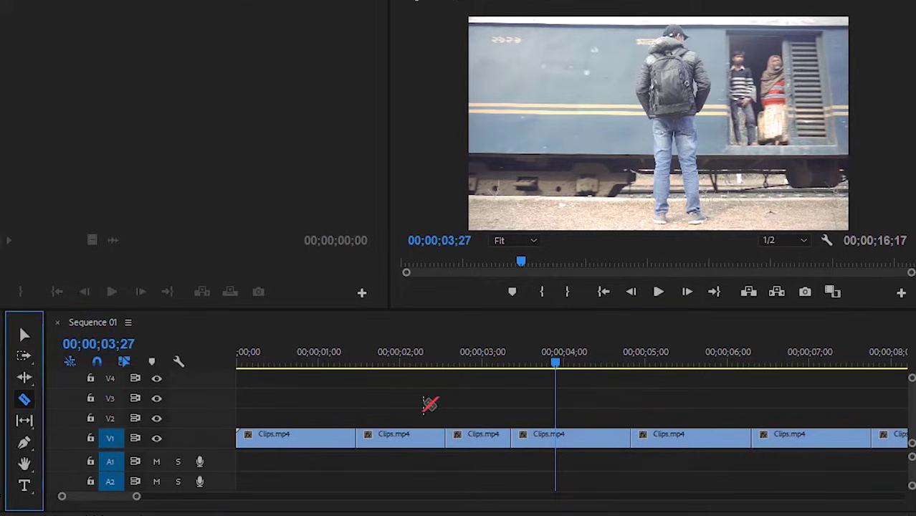
click(557, 437)
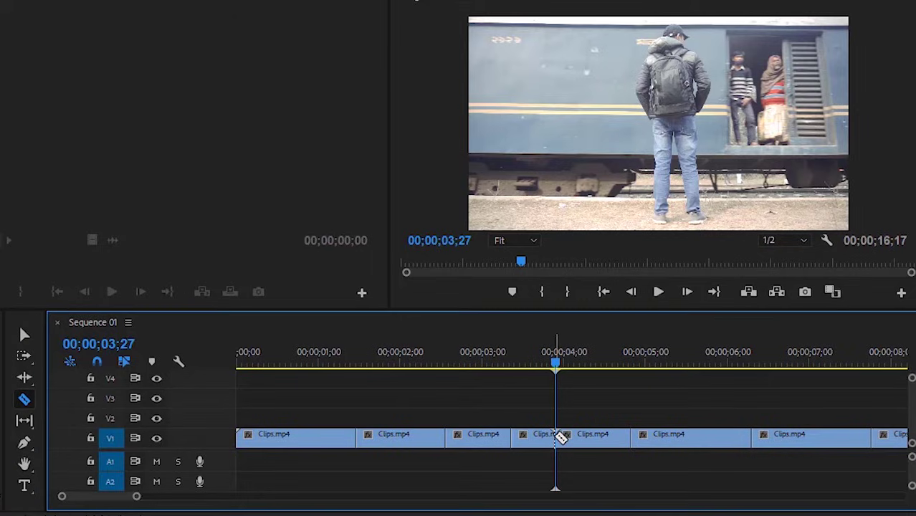
key(v)
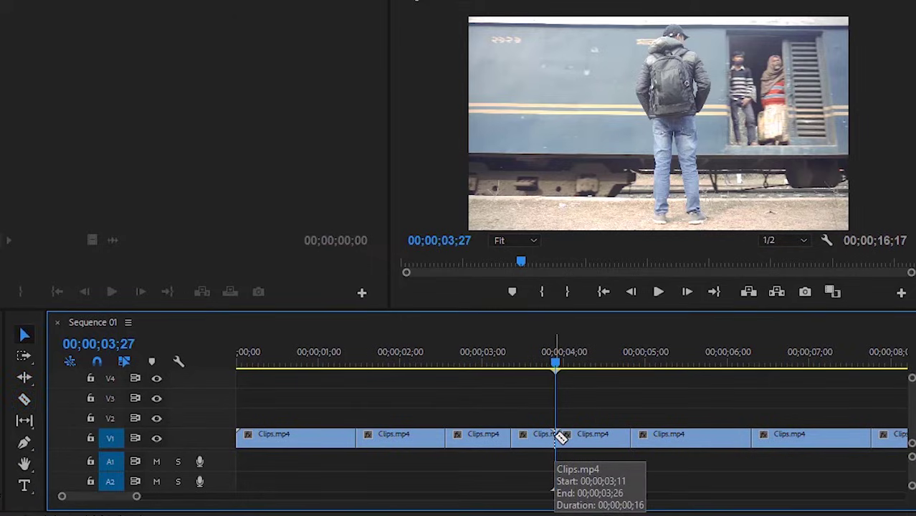
click(582, 440)
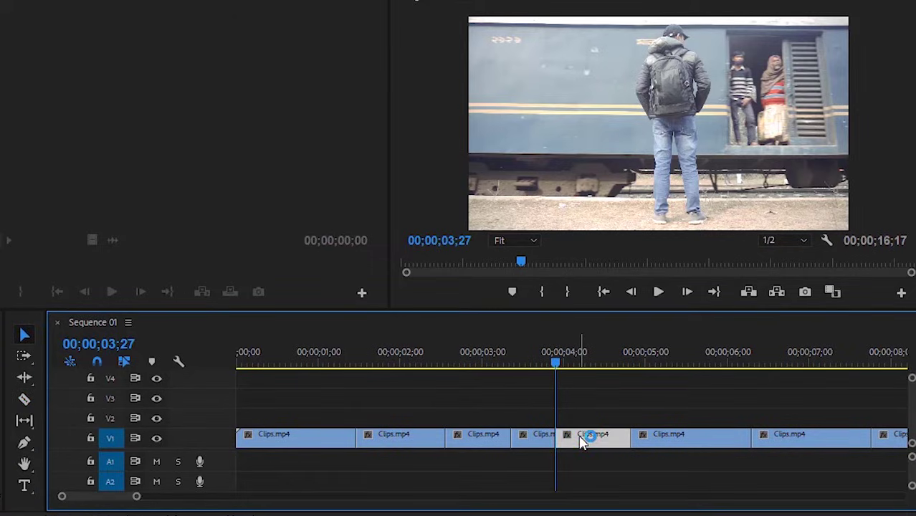
key(Delete)
click(580, 437)
key(Delete)
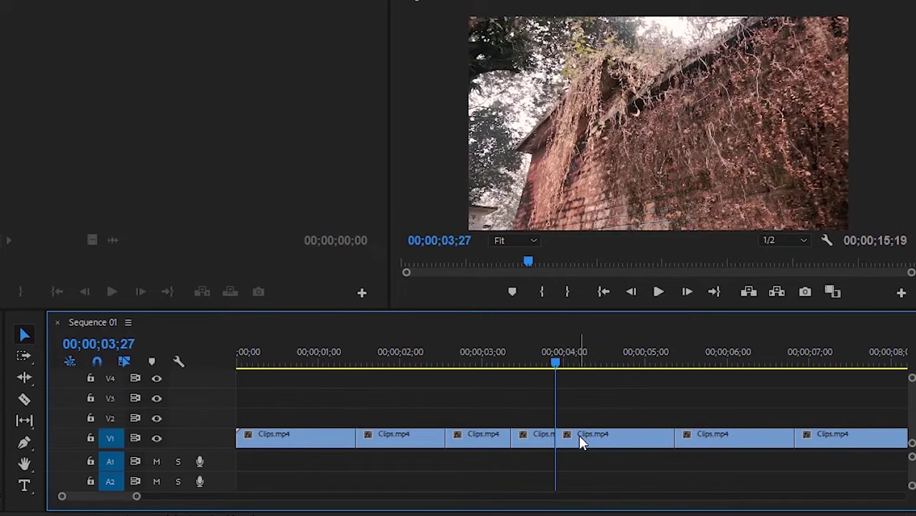
Step: Cut the brick wall clip at 04;09, delete the piece after it and close the gap
drag(556, 361, 589, 361)
key(c)
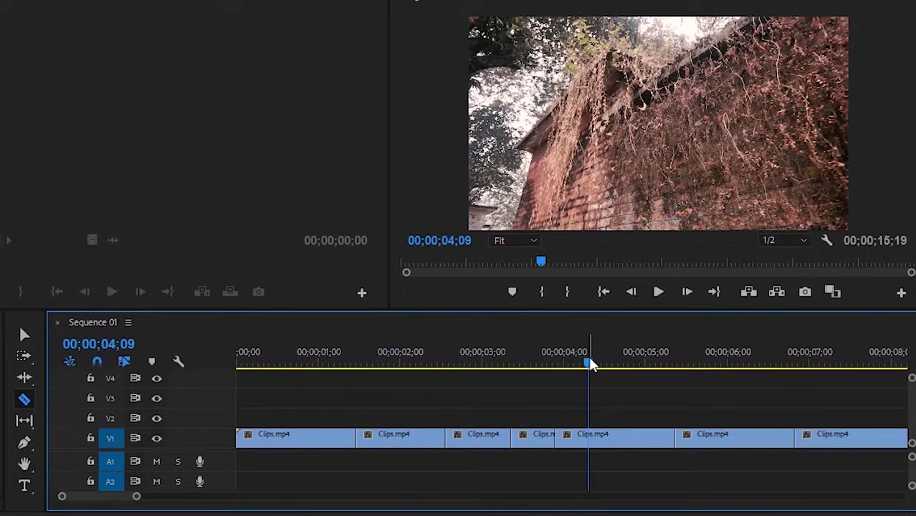
click(589, 438)
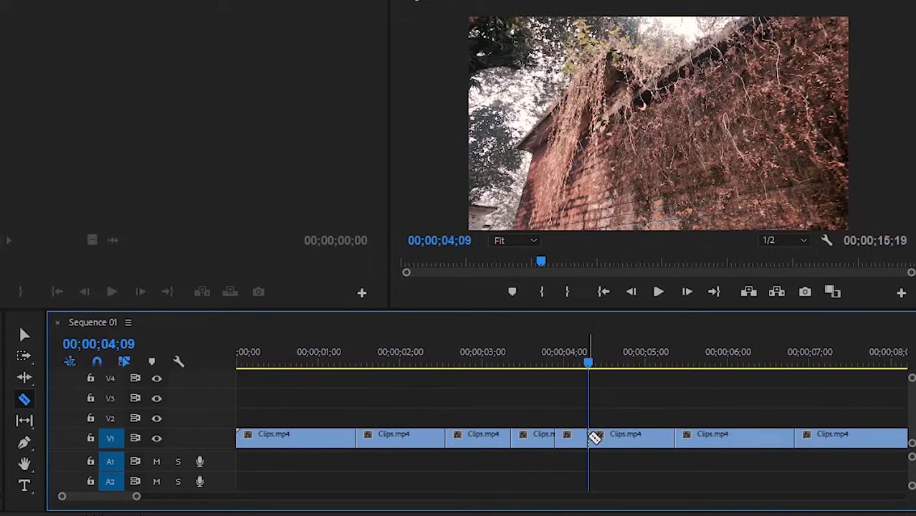
key(v)
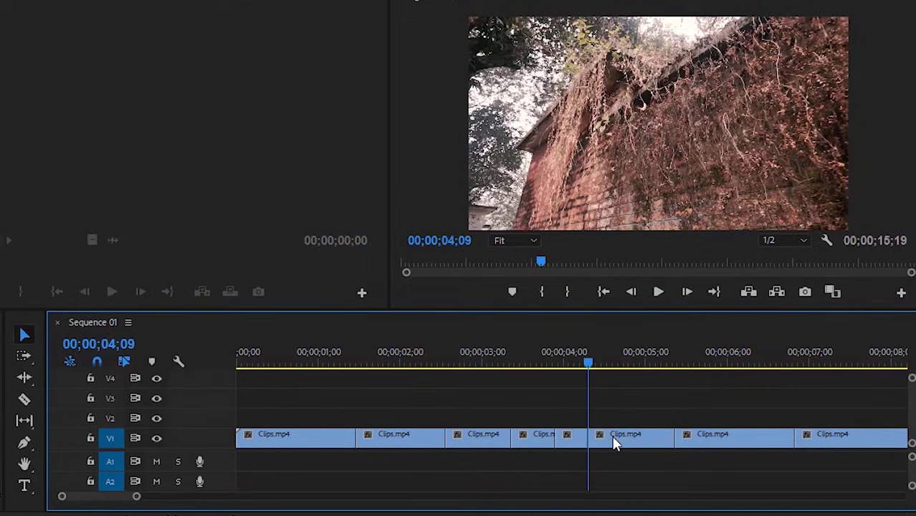
click(615, 441)
key(Delete)
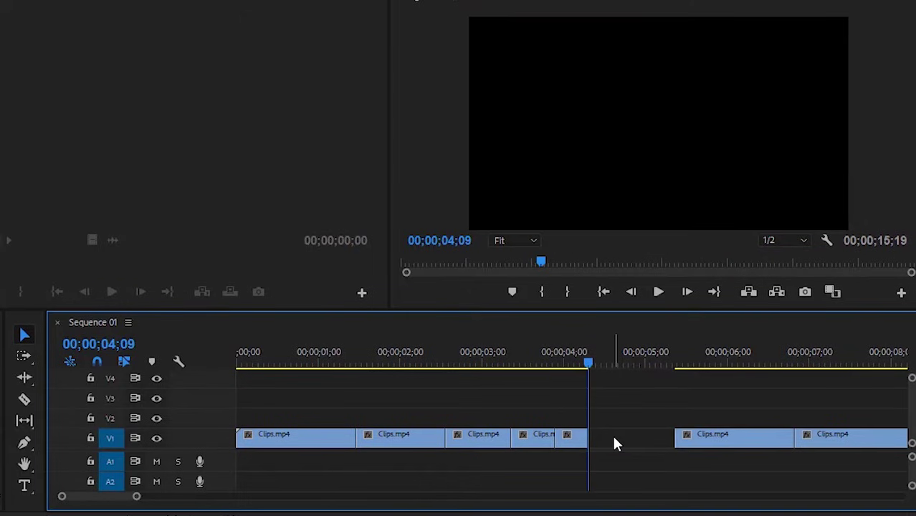
click(615, 440)
key(Delete)
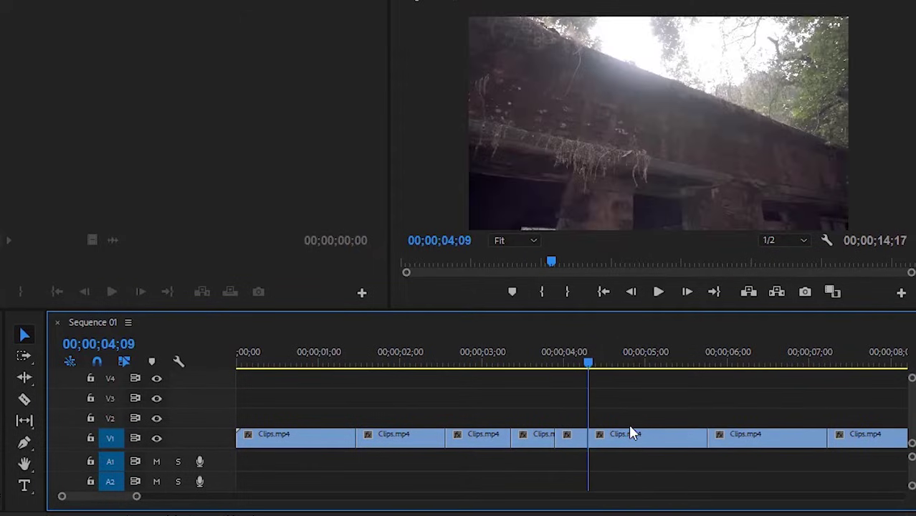
Step: Step to the next cut point, remove the excess piece after 04;17 and close its gap
key(Right)
key(Right)
key(Right)
key(Right)
key(Right)
key(Right)
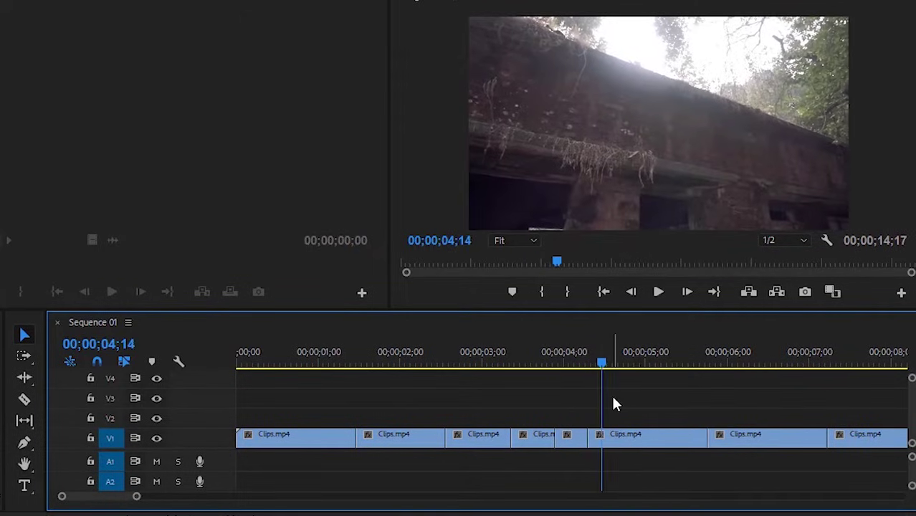
key(Right)
key(Right)
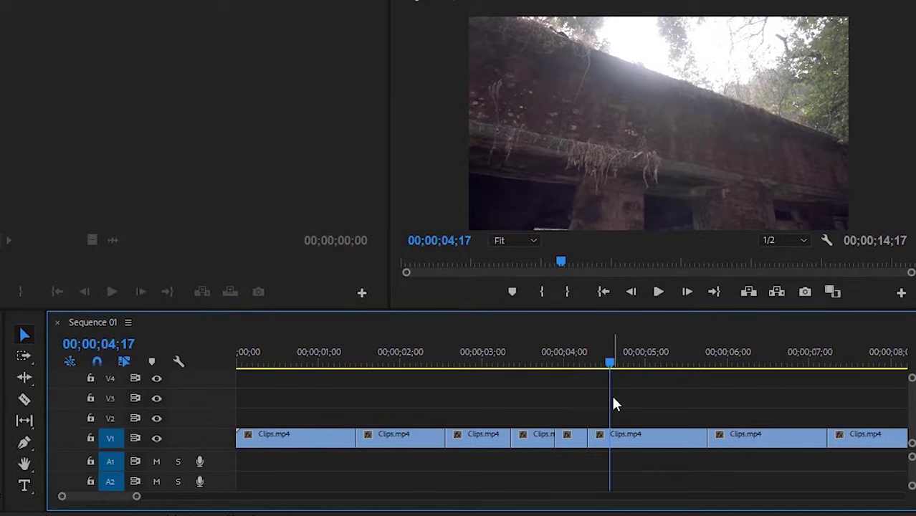
key(Left)
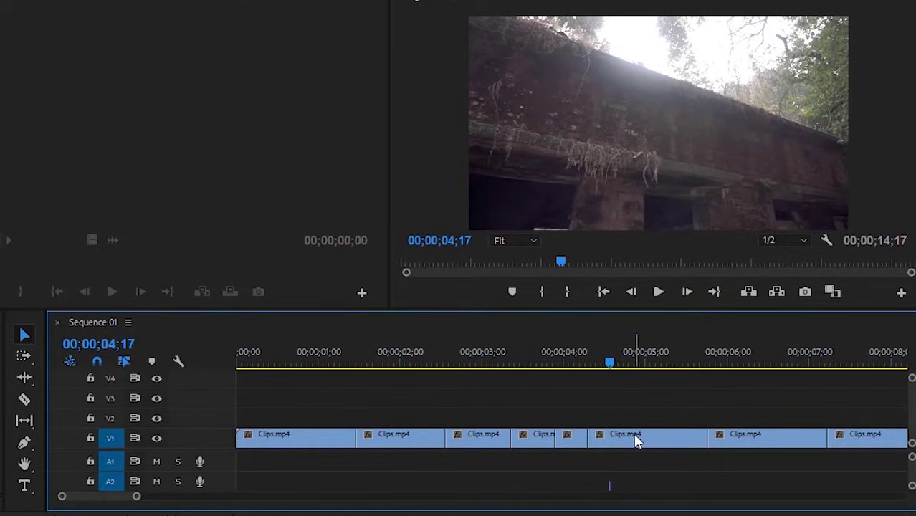
key(c)
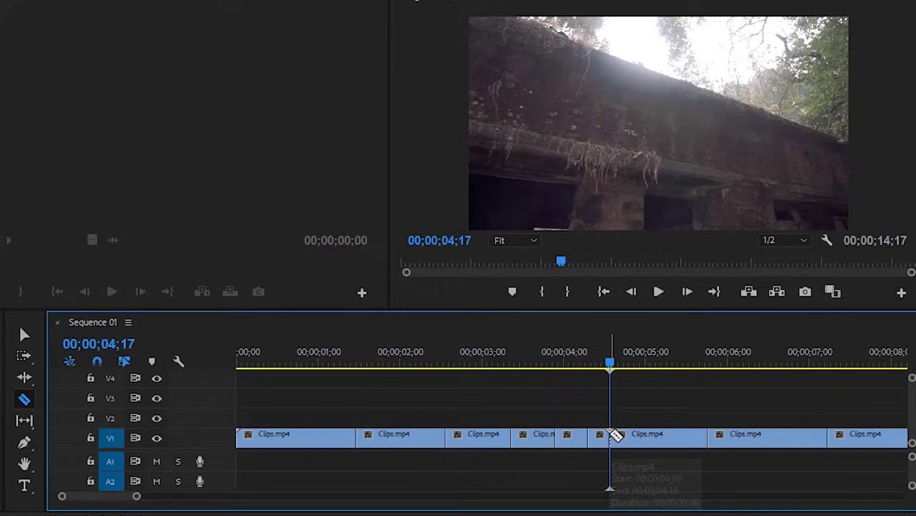
key(v)
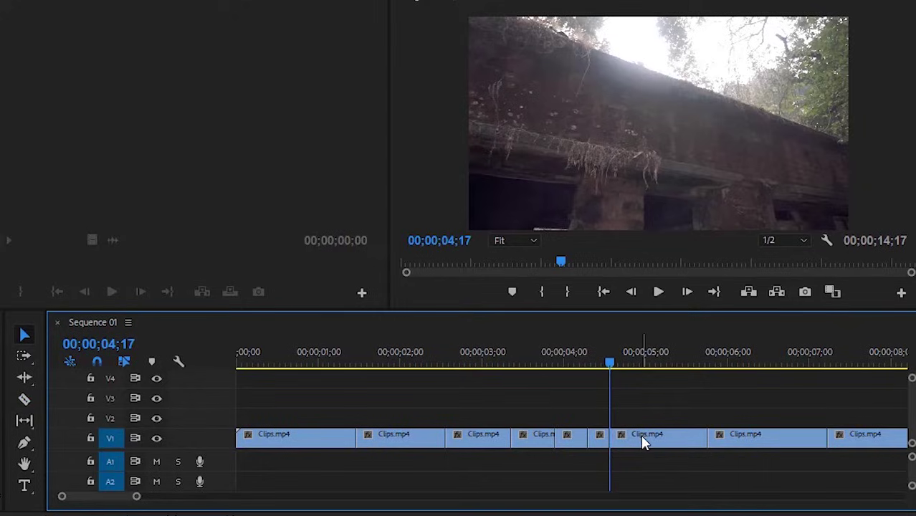
click(642, 439)
key(Delete)
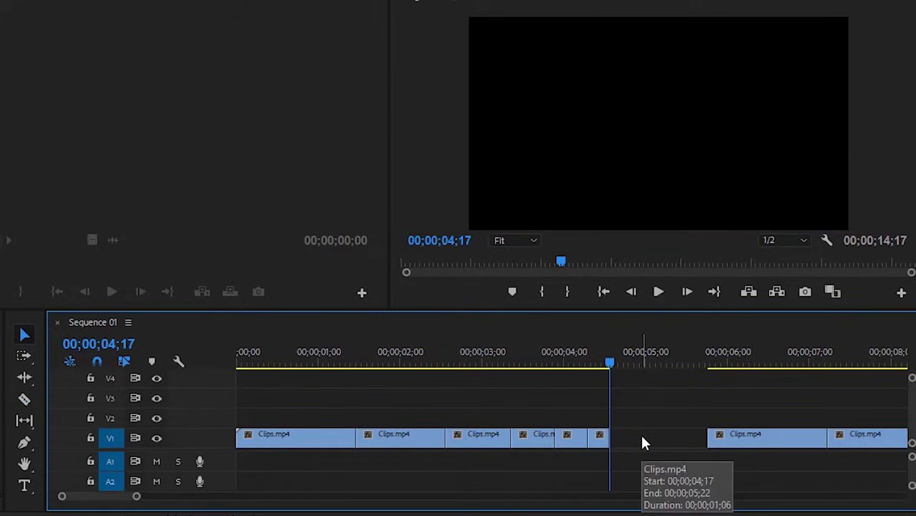
click(643, 442)
key(Delete)
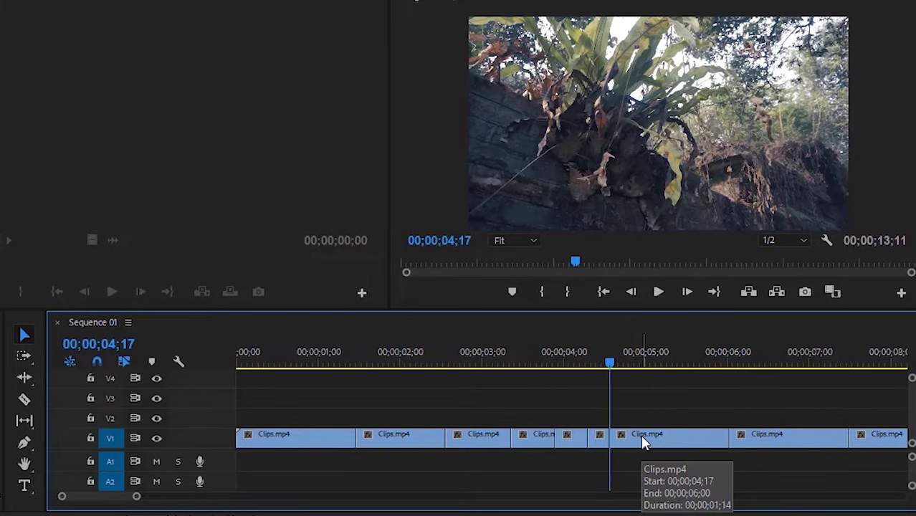
Step: Shorten the next V1 clips after 04;25, deleting their excess pieces and closing the gaps
key(space)
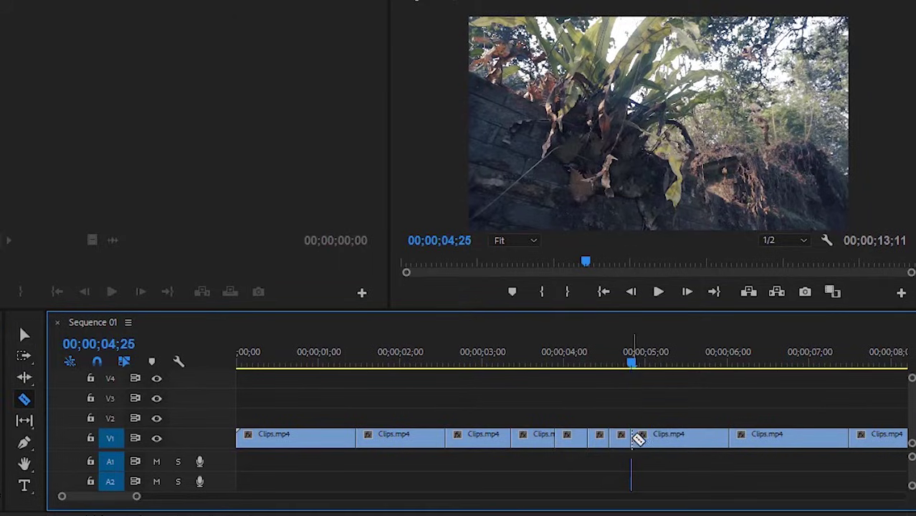
click(664, 436)
key(Delete)
click(666, 436)
key(Delete)
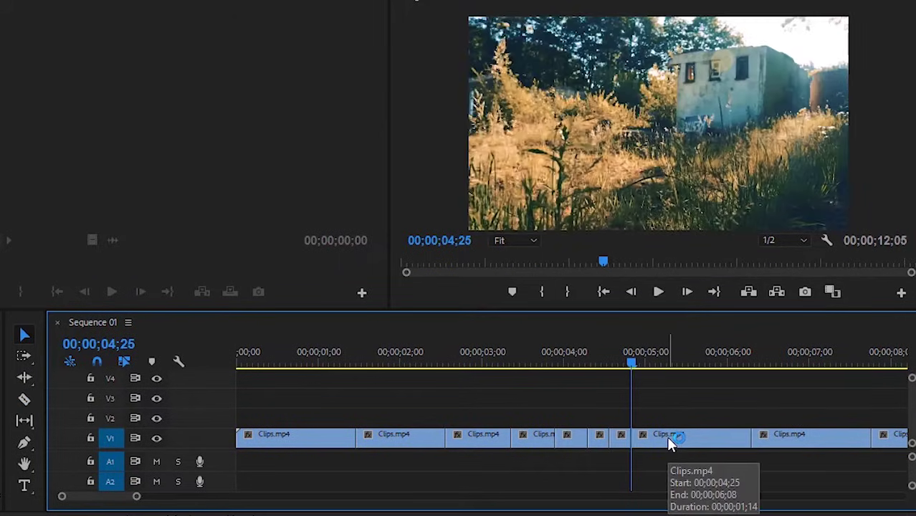
key(c)
key(v)
click(688, 437)
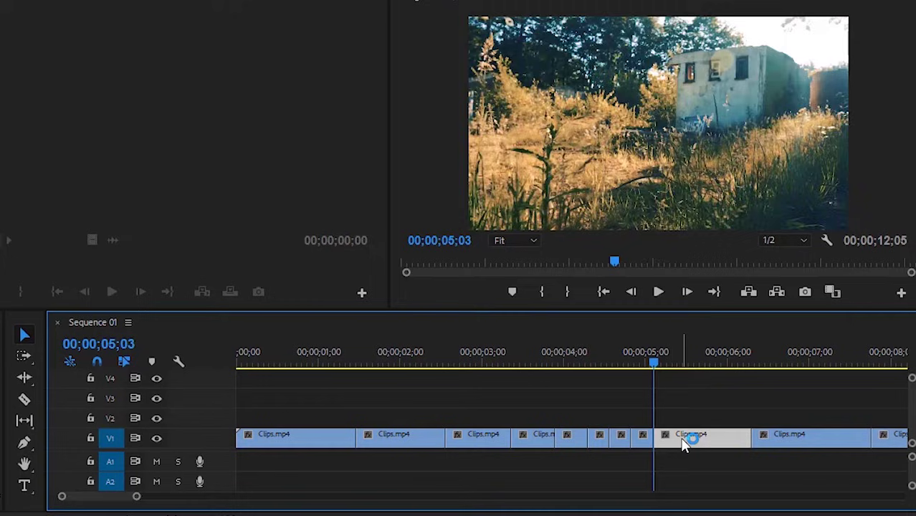
key(Delete)
click(691, 437)
key(Delete)
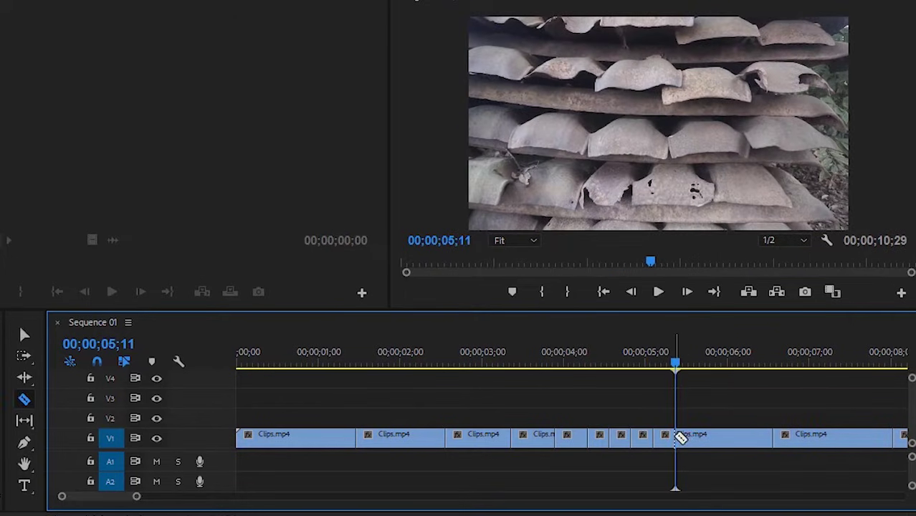
Step: Razor and trim two more V1 clips, ripple-deleting each leftover gap
click(700, 437)
key(Delete)
click(699, 435)
key(Delete)
key(space)
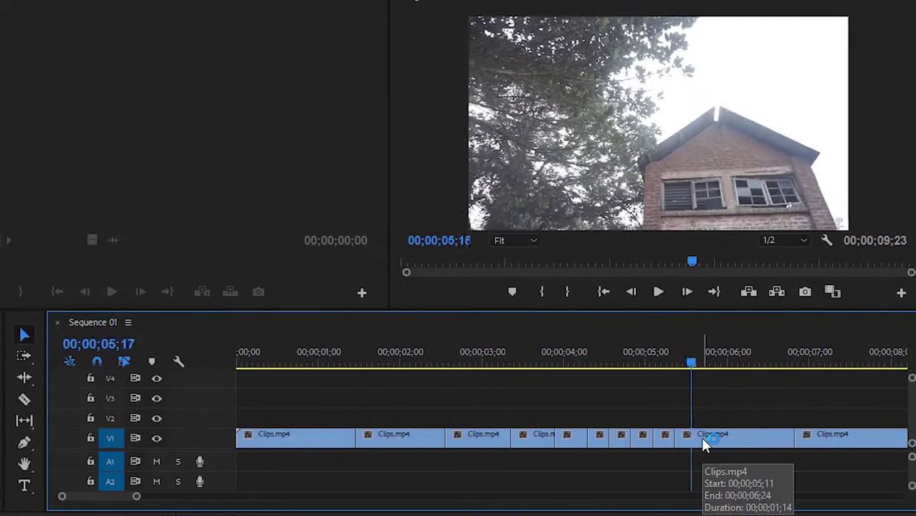
key(space)
key(c)
click(701, 437)
key(v)
click(720, 437)
key(Delete)
click(722, 441)
key(Delete)
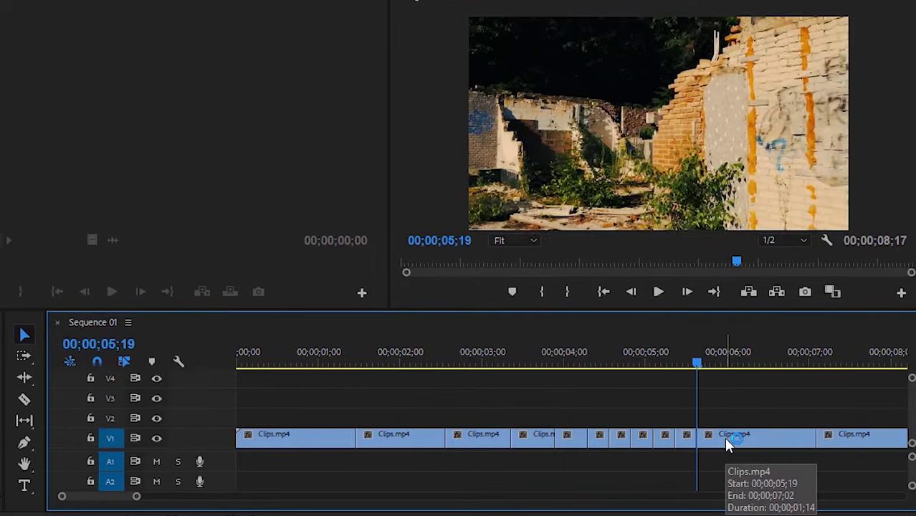
Step: Trim the final clip so the sequence runs 07;11, and preview around the 6-second mark
key(space)
key(space)
key(c)
click(728, 438)
key(v)
click(731, 439)
key(Delete)
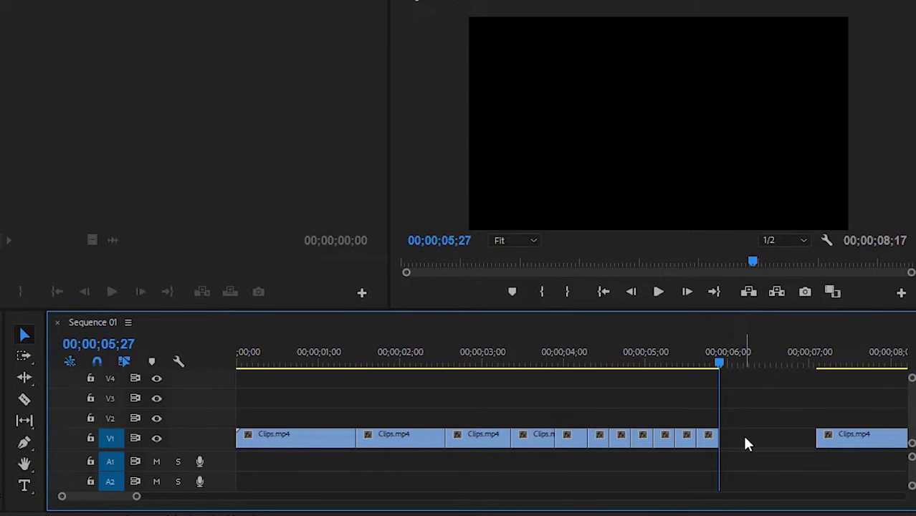
click(743, 434)
key(Delete)
drag(721, 369, 731, 366)
Step: Search the Effects panel for 'transf' and drop Distort > Transform onto the first Clips.mp4 clip
click(133, 344)
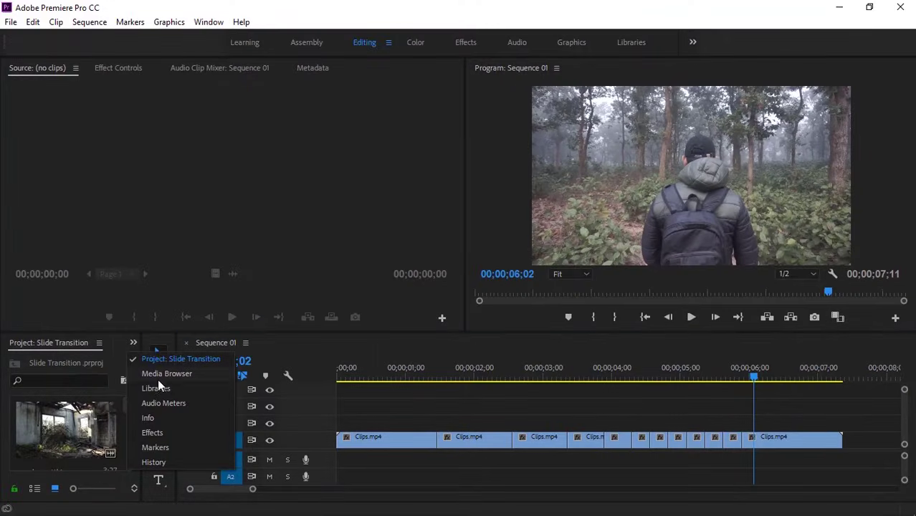
click(152, 433)
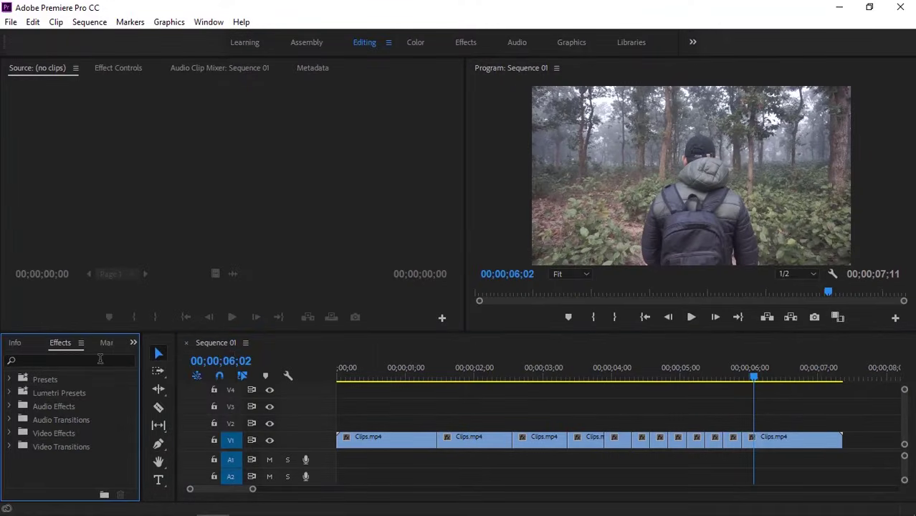
click(100, 359)
text(tran)
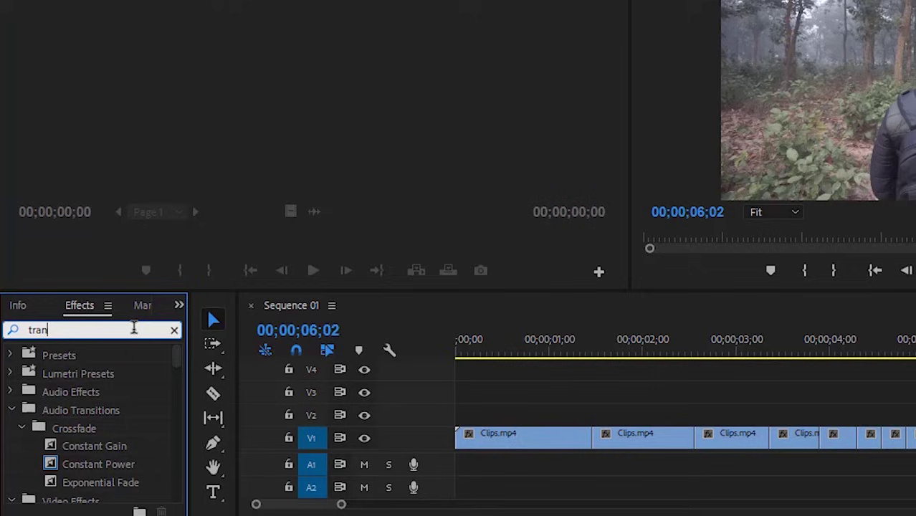
text(sform)
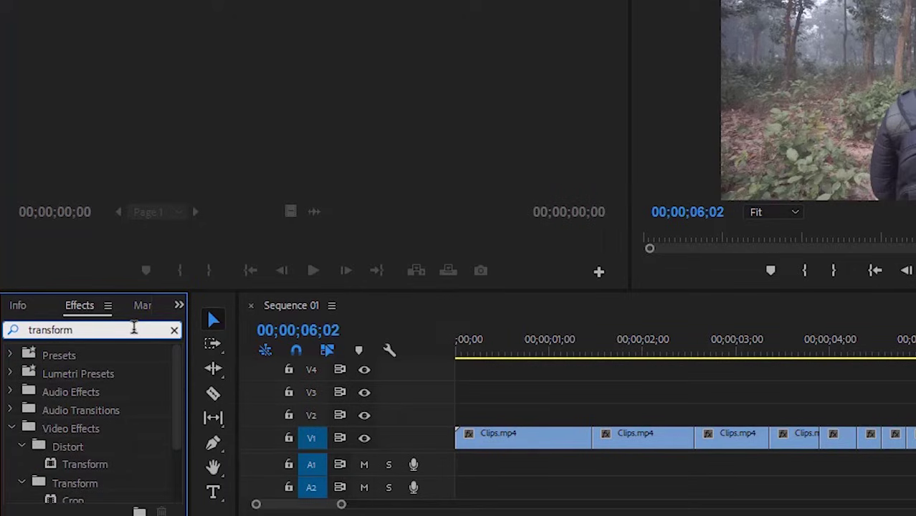
click(93, 472)
drag(113, 459, 525, 444)
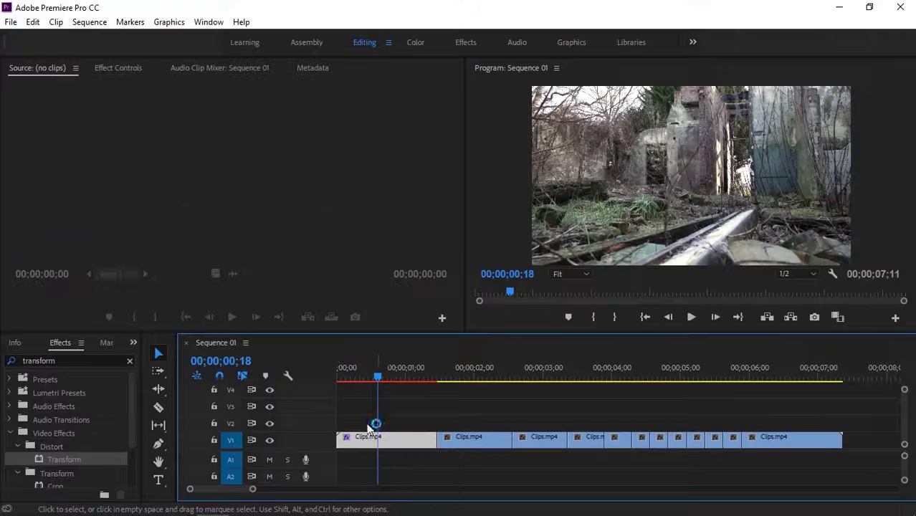
Step: At the clip's first frame, enable keyframing for Transform Position and Scale
click(135, 68)
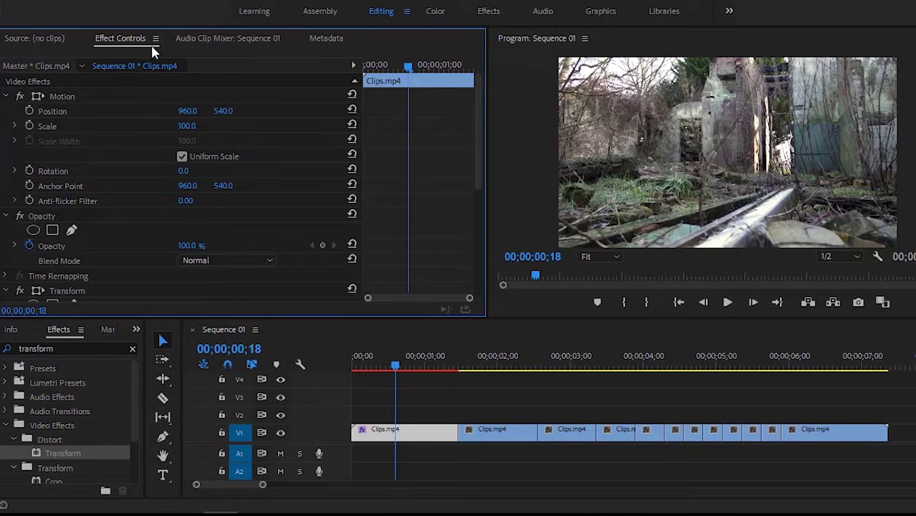
drag(411, 70, 356, 68)
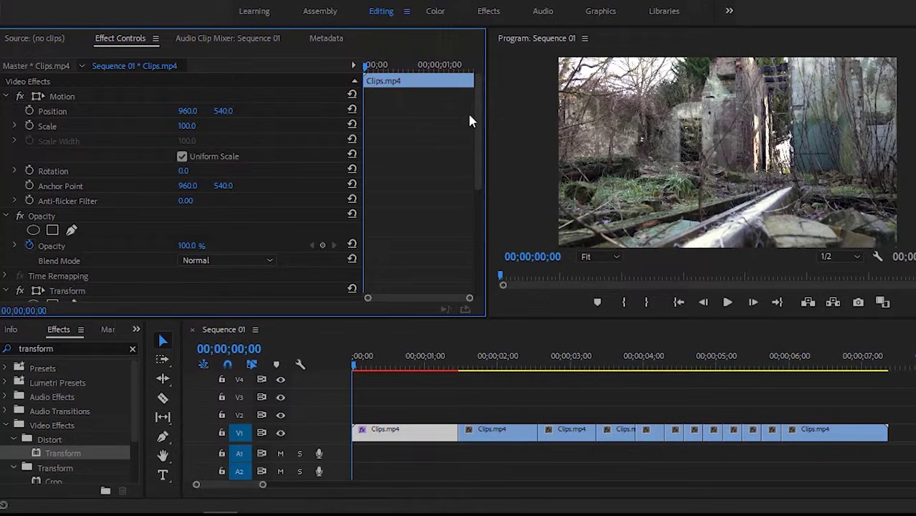
drag(470, 118, 475, 209)
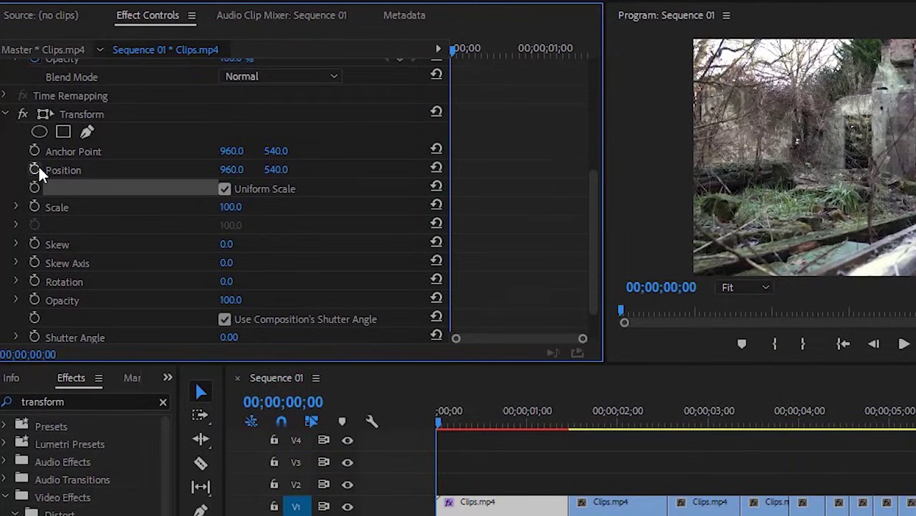
click(30, 163)
click(34, 206)
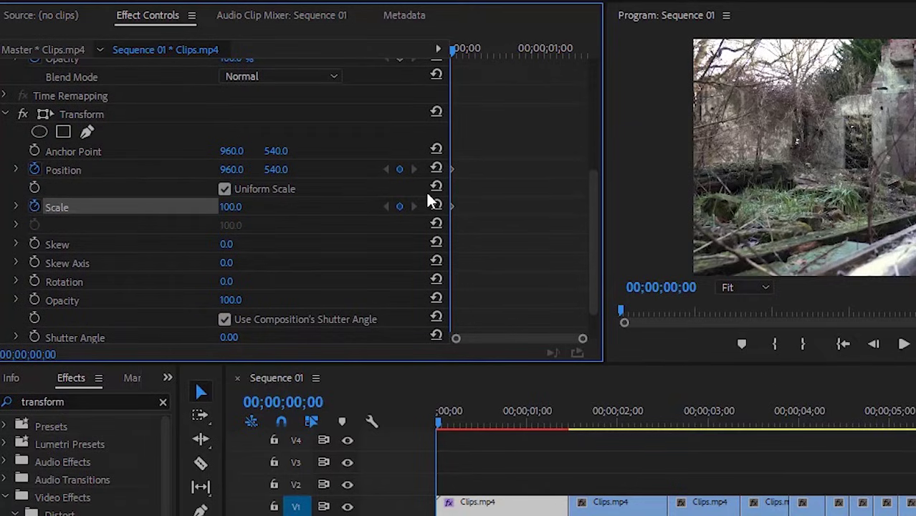
Step: Add Position and Scale keyframes at frames 4 and 6, then return to the first keyframe
key(Right)
key(Right)
key(Right)
key(Right)
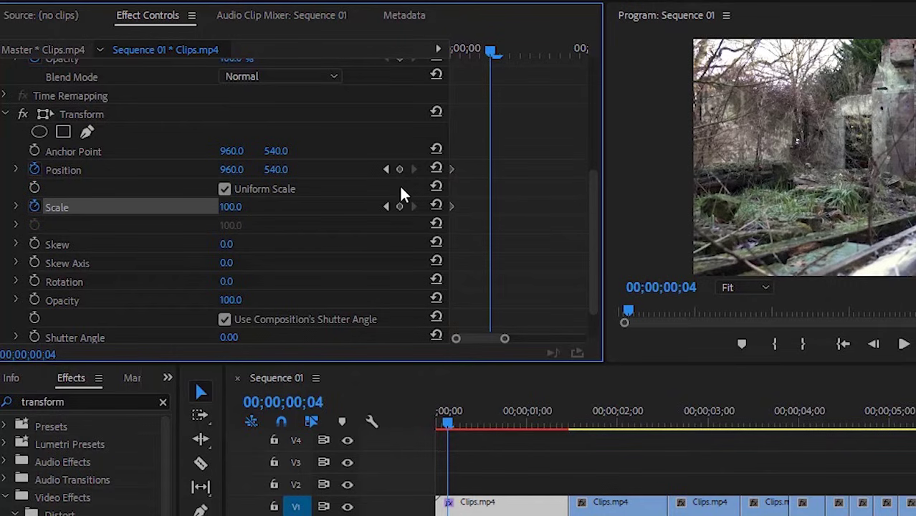
click(399, 170)
click(400, 207)
key(Right)
key(Right)
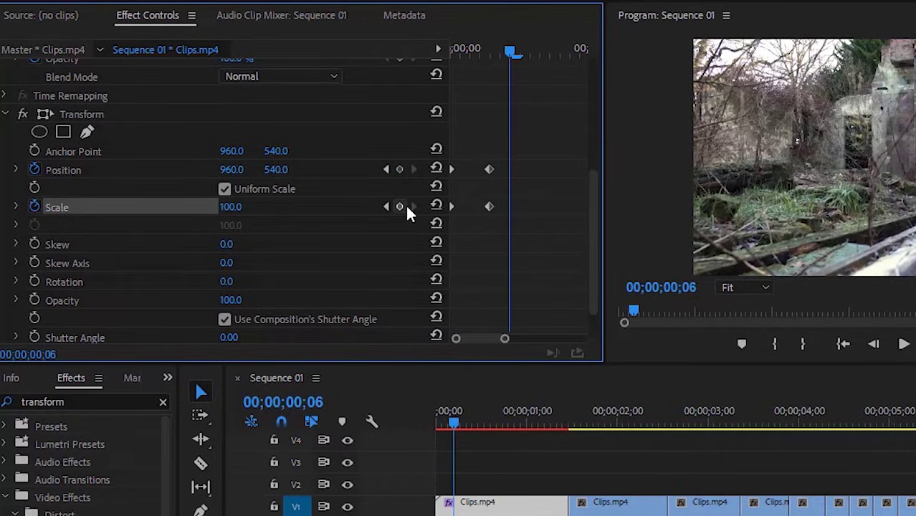
click(399, 169)
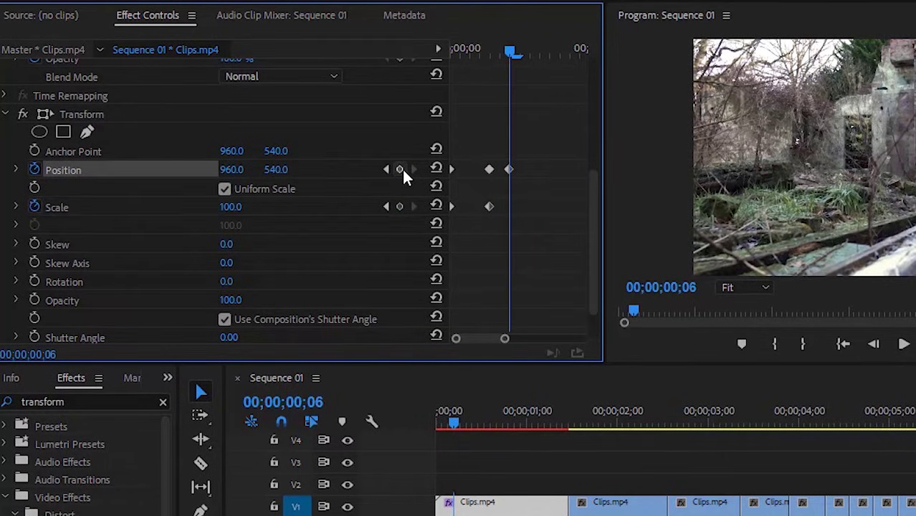
click(400, 207)
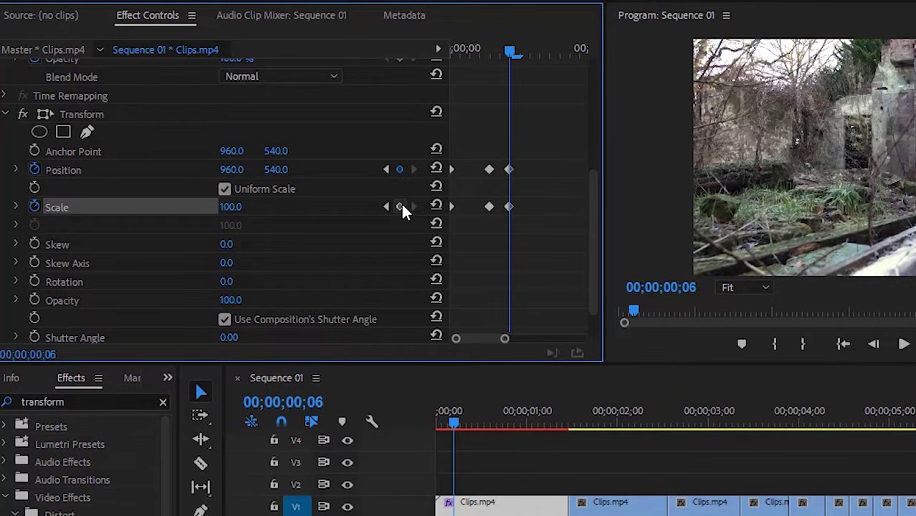
click(387, 169)
click(387, 169)
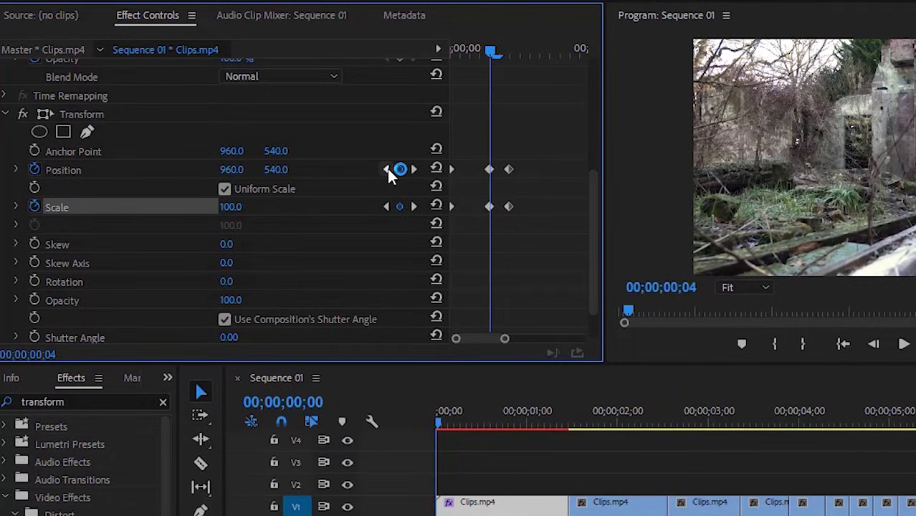
Step: Set Transform Scale to 120 at the first keyframe and at frame 4, then preview the zoom
click(231, 208)
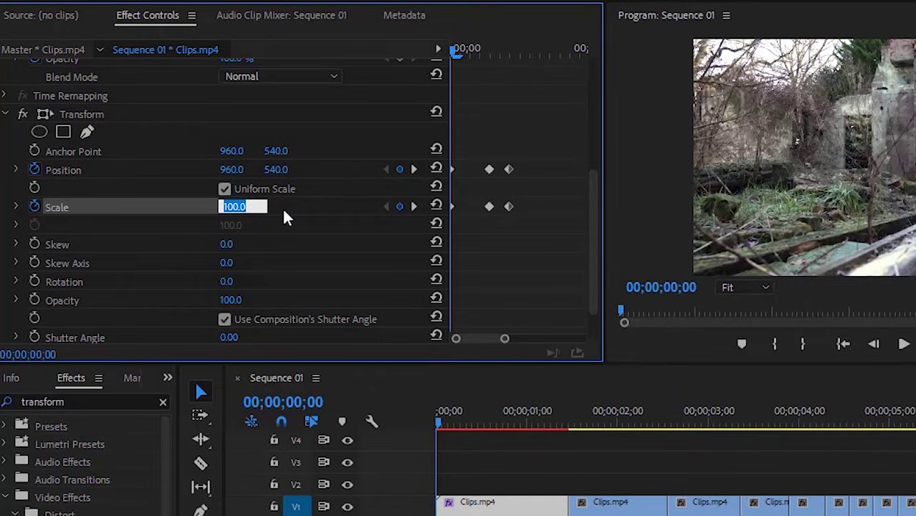
text(120)
click(414, 207)
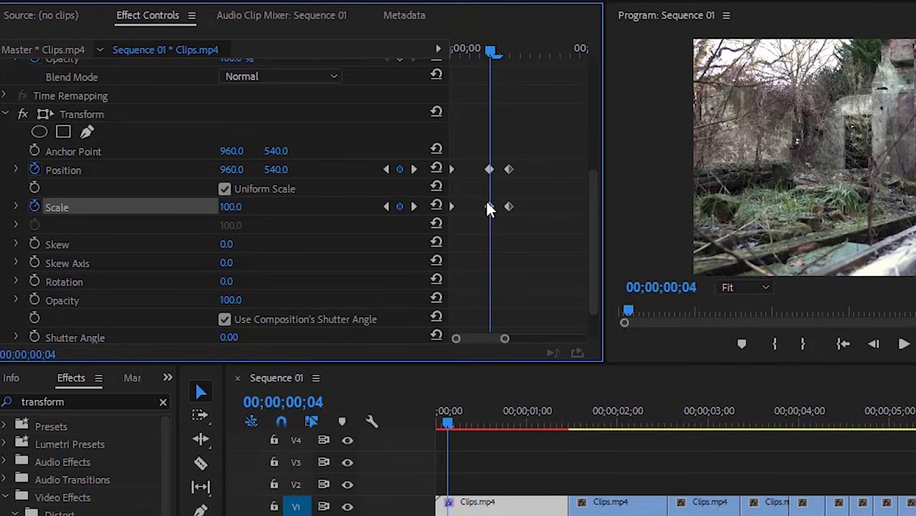
click(230, 207)
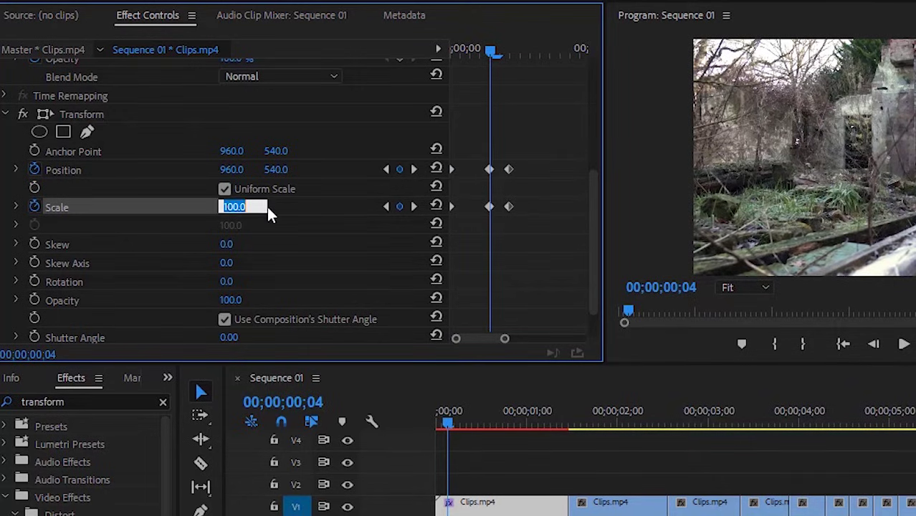
text(120)
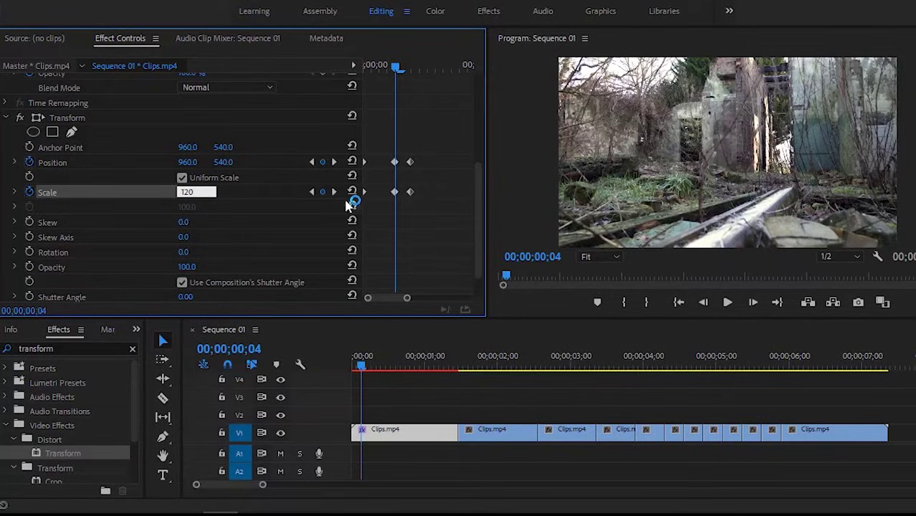
click(414, 207)
drag(393, 66, 376, 70)
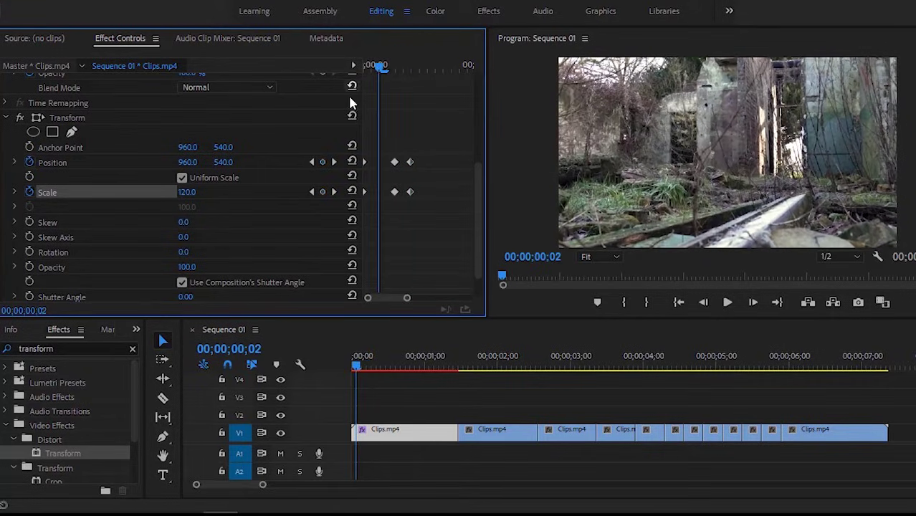
click(311, 162)
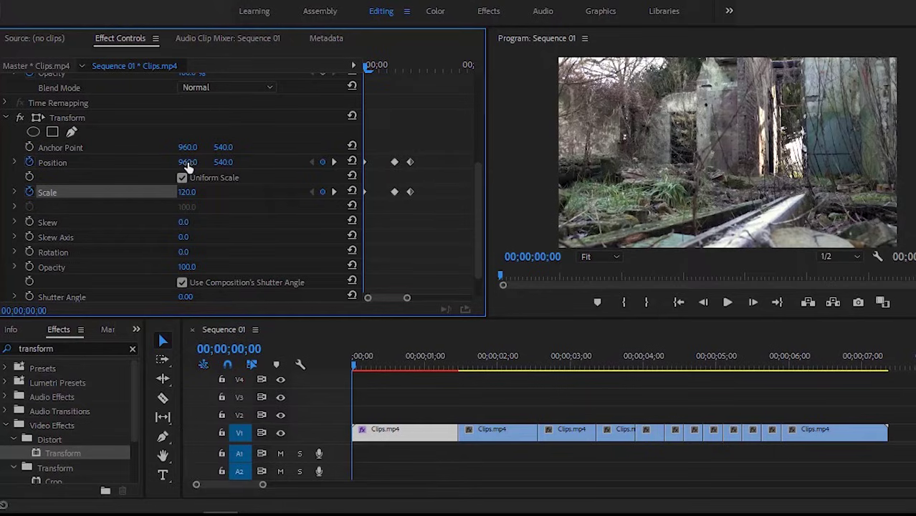
Step: Drag Position X to 2022 at frame 2 so the image slides in from the right, then check it
drag(188, 164, 766, 164)
drag(368, 66, 381, 83)
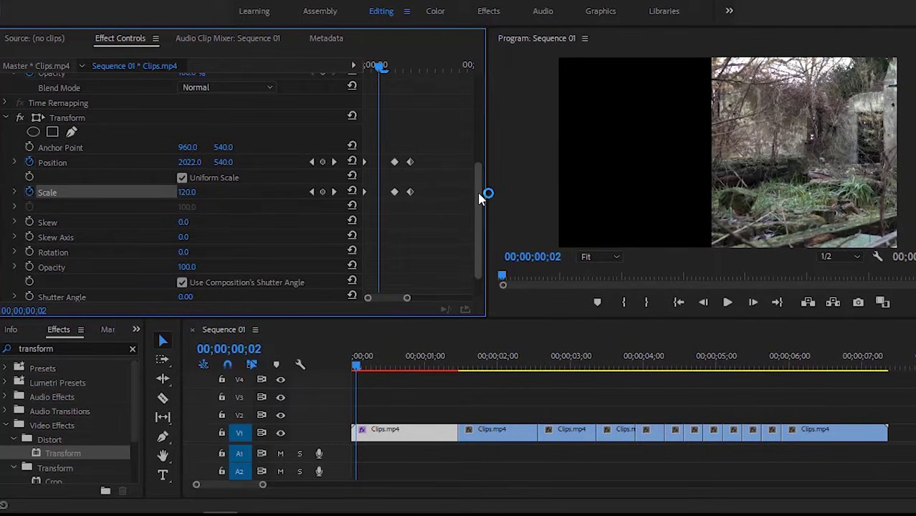
Step: Turn off Use Composition's Shutter Angle, set Shutter Angle to 360, and preview the blur
drag(484, 194, 484, 215)
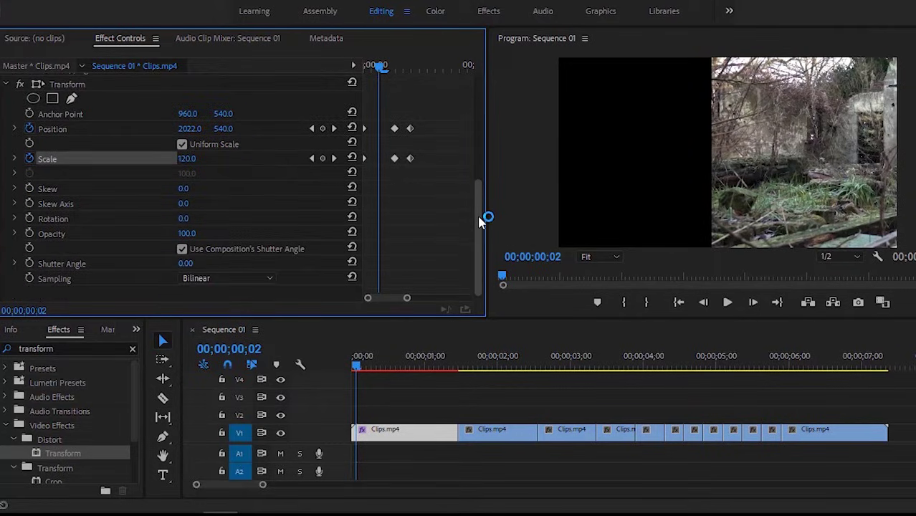
click(182, 249)
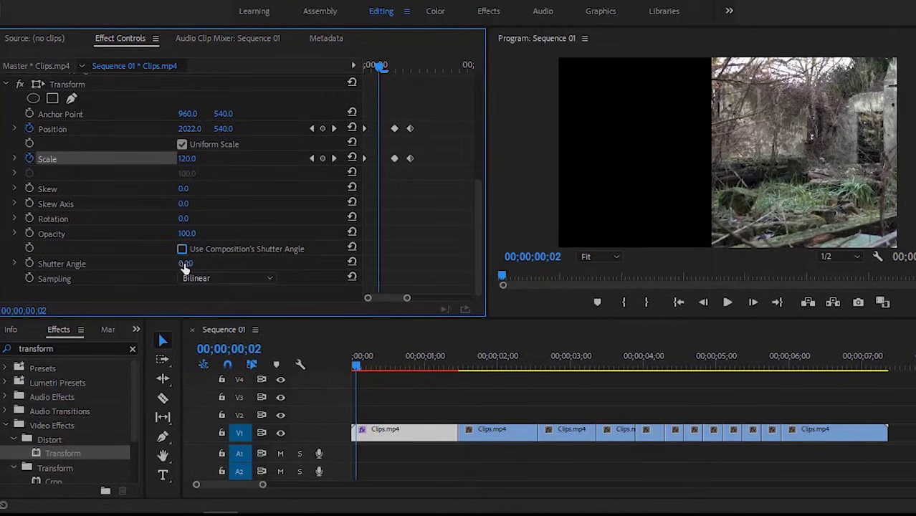
click(185, 263)
text(360)
key(Return)
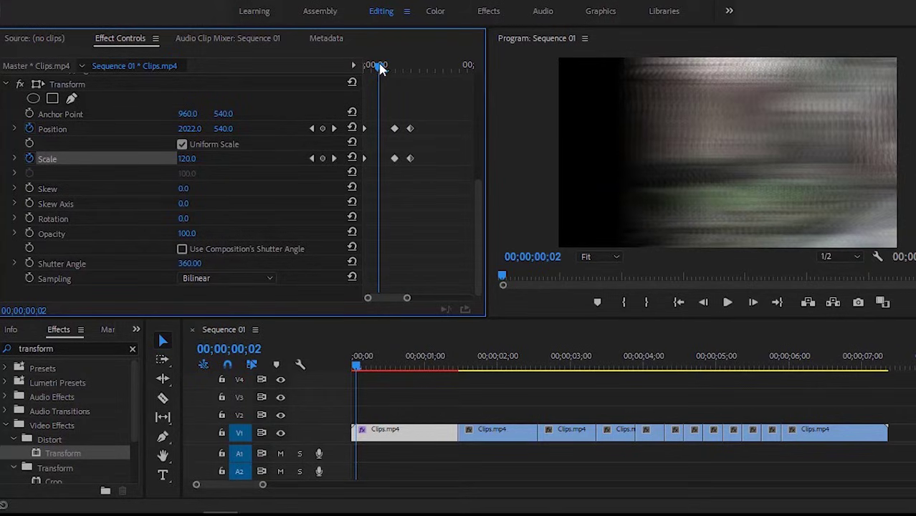
drag(380, 71, 405, 74)
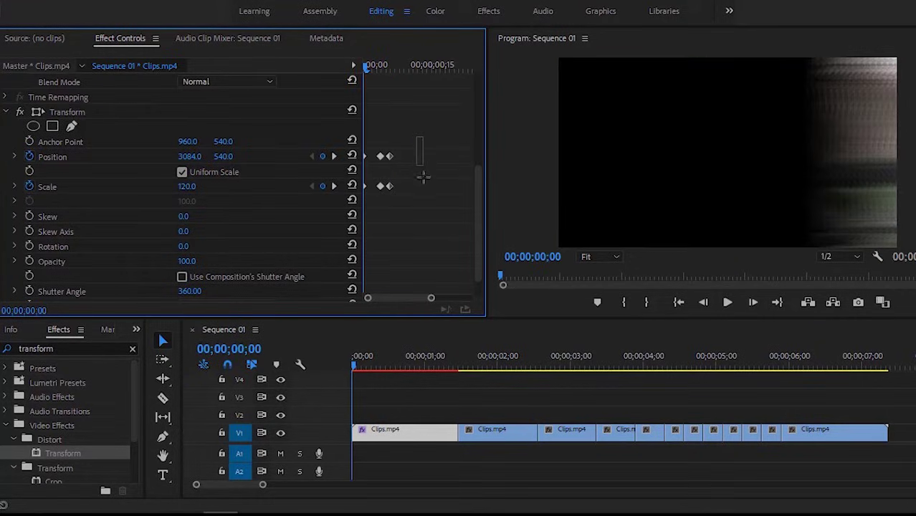
Step: Set the Position and Scale keyframes' temporal interpolation to Bezier and scrub to check the easing
drag(423, 178, 351, 202)
right_click(391, 158)
mouse_move(437, 270)
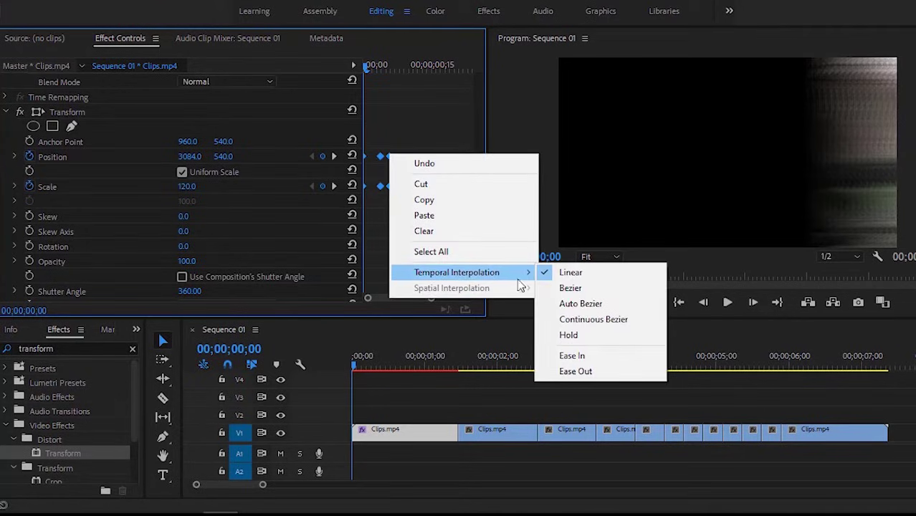
click(571, 288)
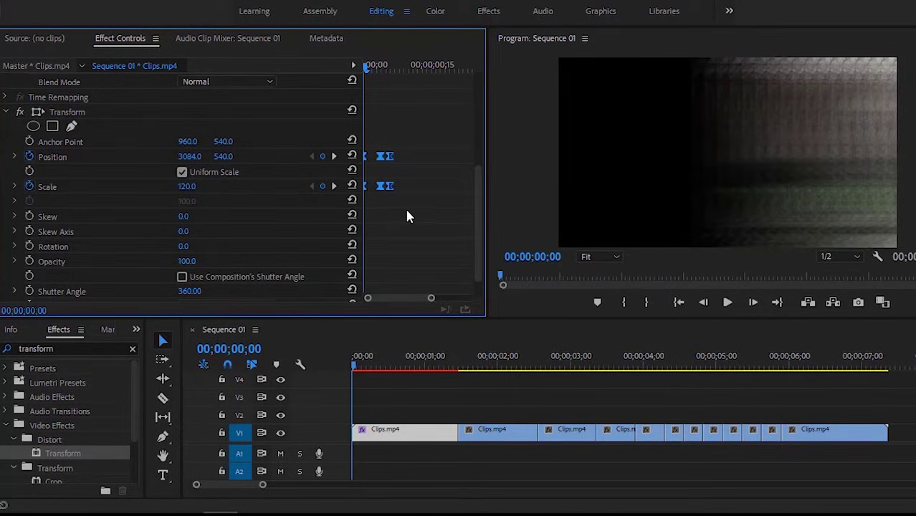
drag(359, 368, 377, 374)
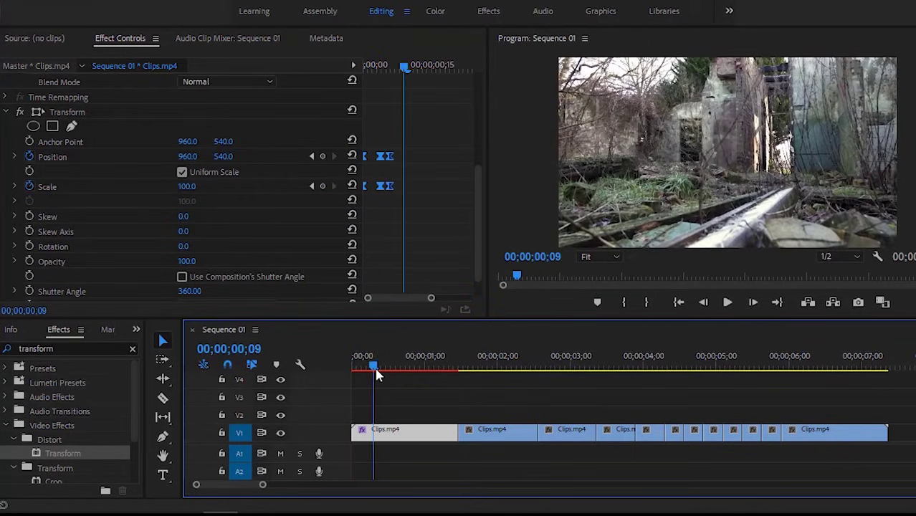
Step: Copy the first clip's Transform effect and paste it onto the second V1 clip
click(75, 114)
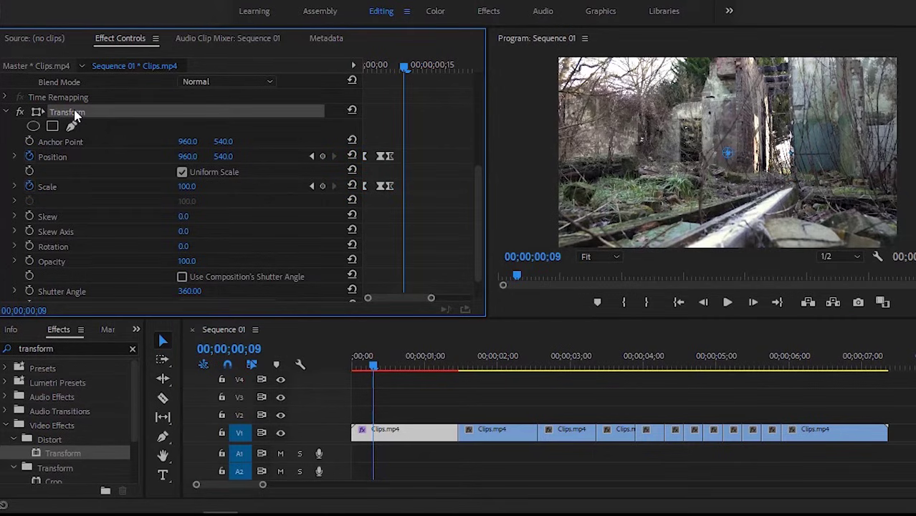
right_click(76, 116)
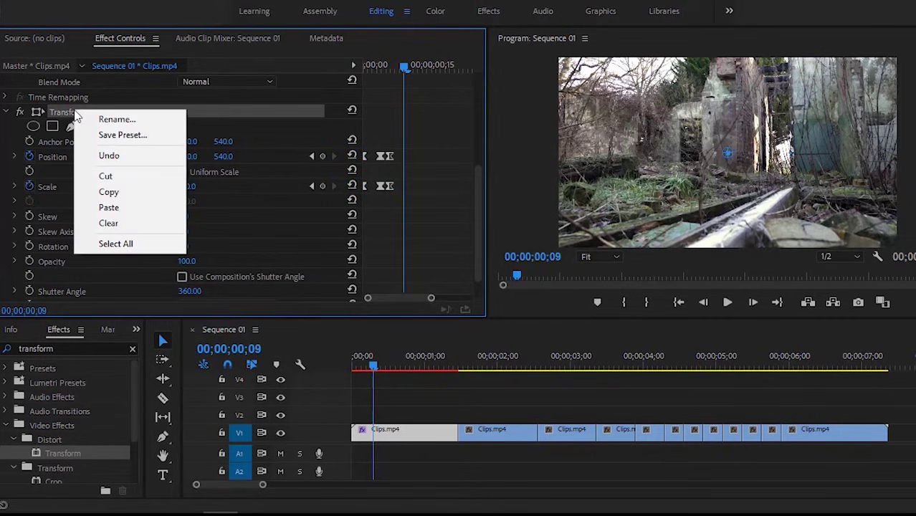
click(100, 193)
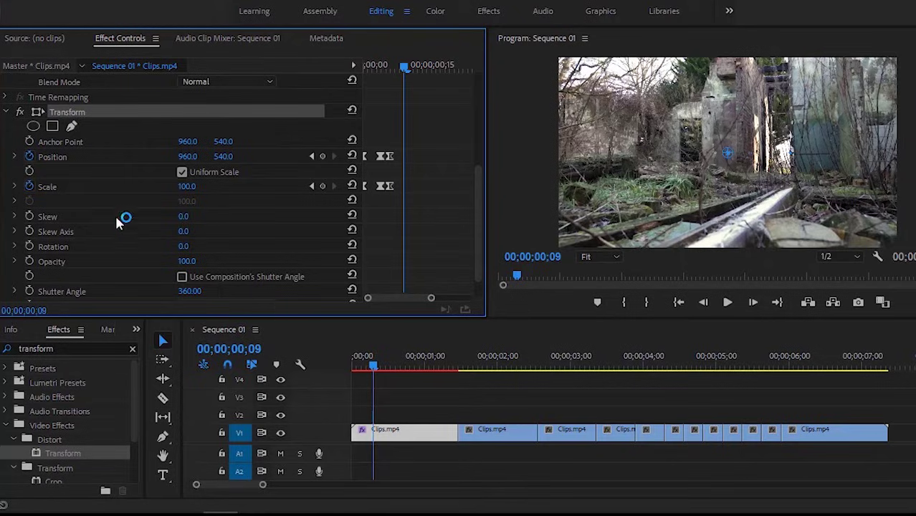
drag(374, 370, 479, 378)
click(495, 434)
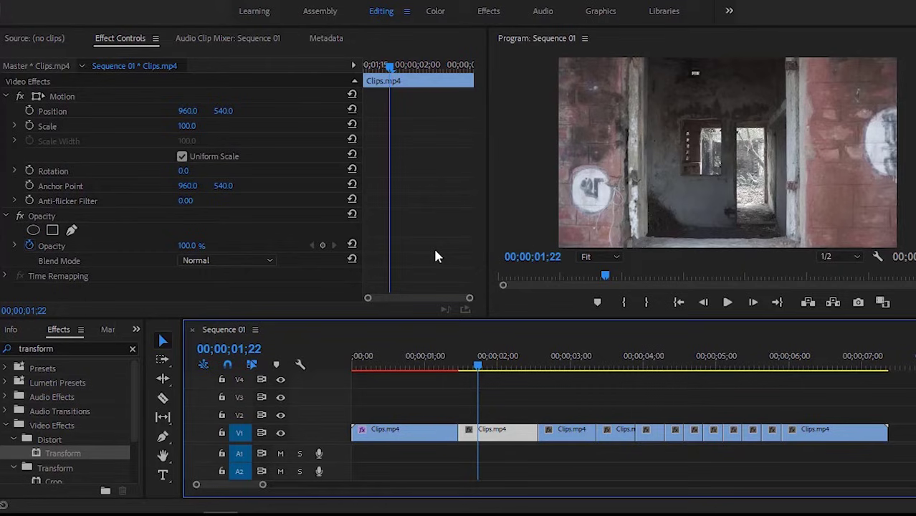
key(ctrl+v)
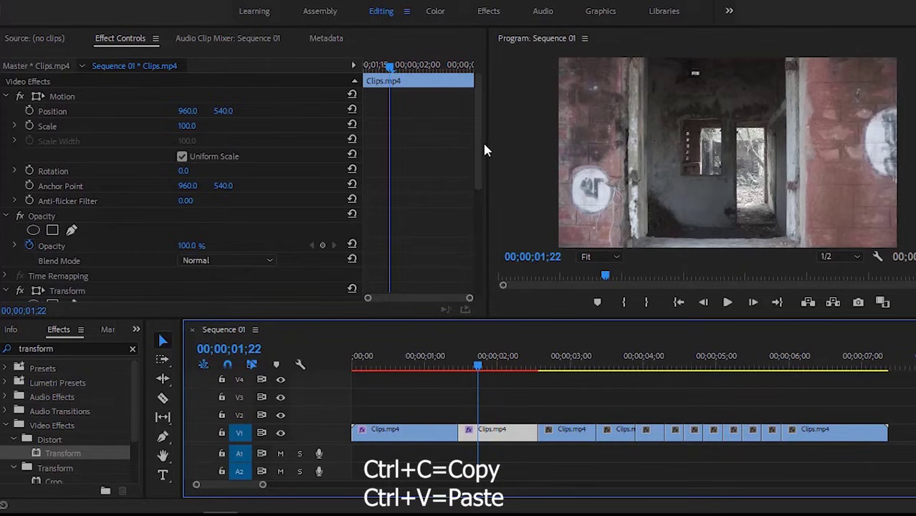
drag(478, 151, 476, 217)
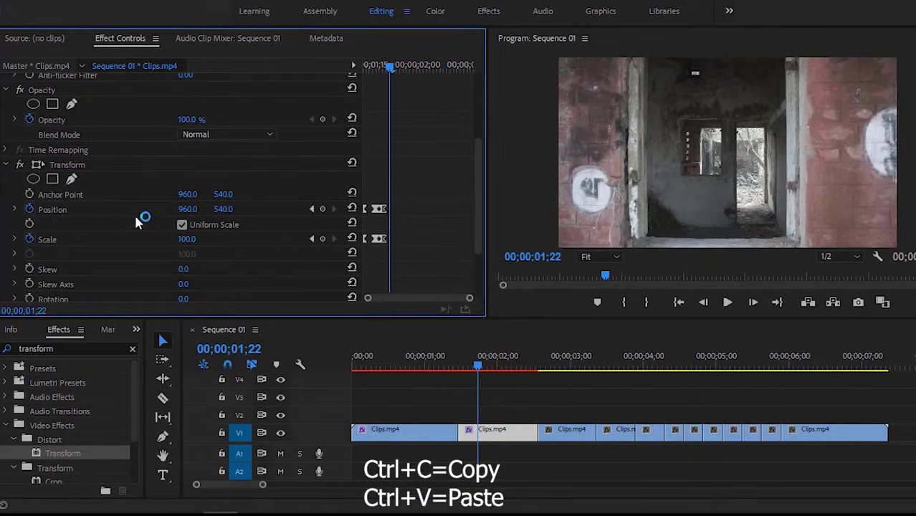
Step: Paste the Transform effect onto the third V1 clip
click(566, 434)
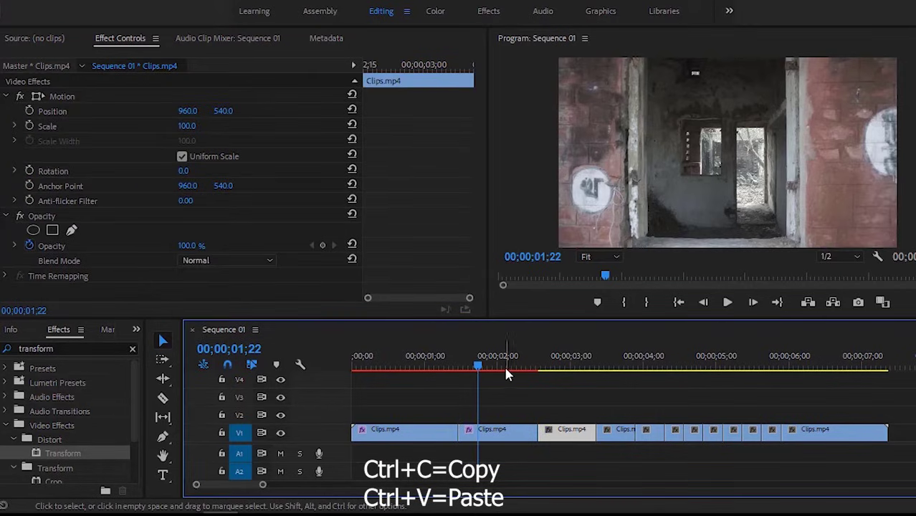
click(572, 367)
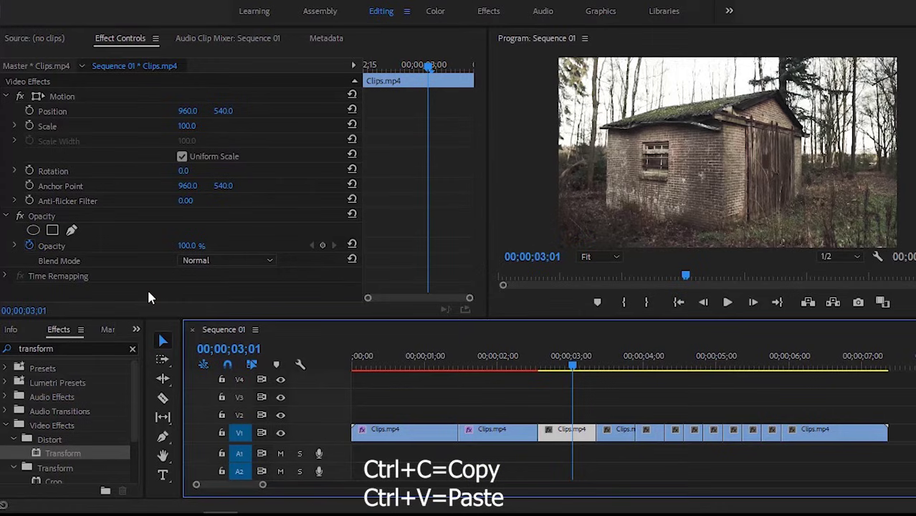
click(148, 297)
key(ctrl+v)
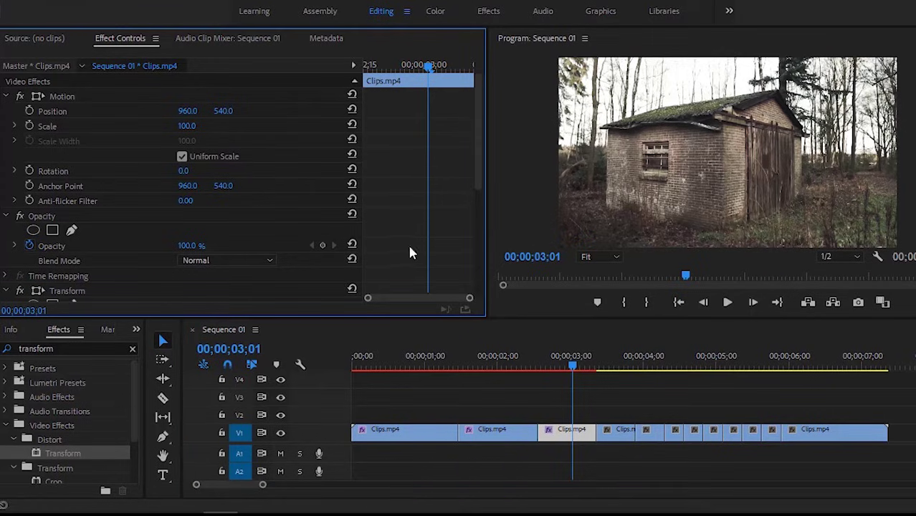
drag(479, 170, 483, 242)
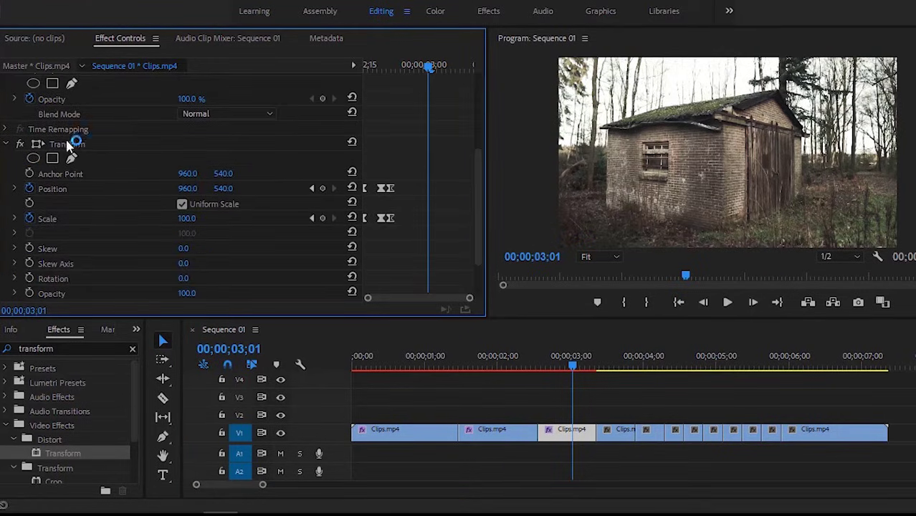
Step: Apply the Transform to the fourth through eleventh clips and return the playhead to 00;00
drag(577, 365, 608, 368)
click(623, 430)
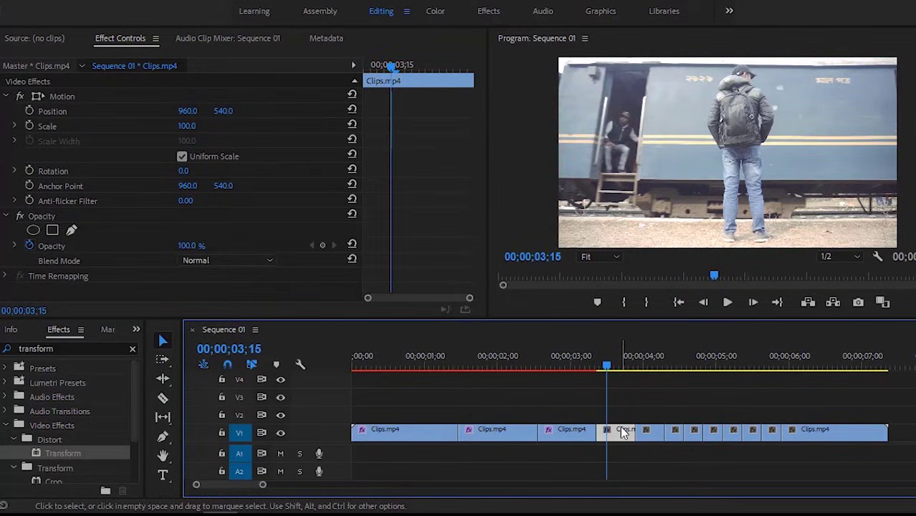
click(648, 432)
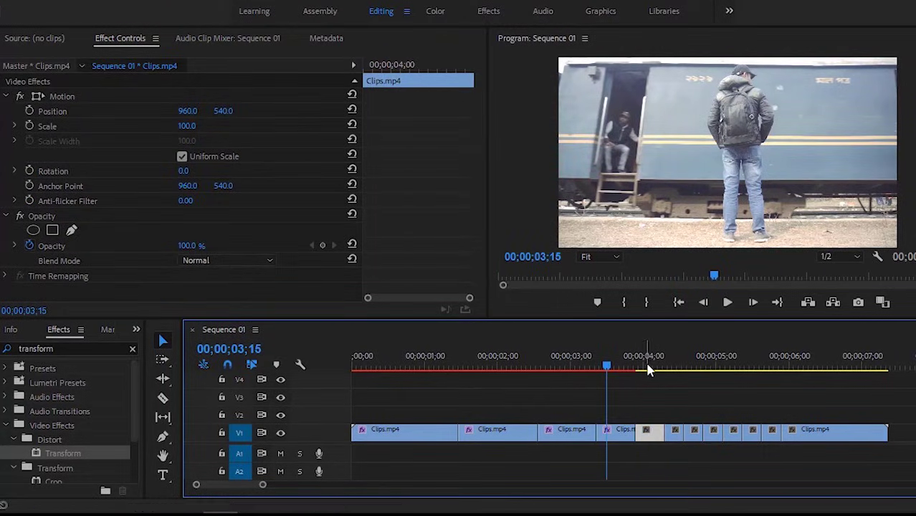
click(679, 435)
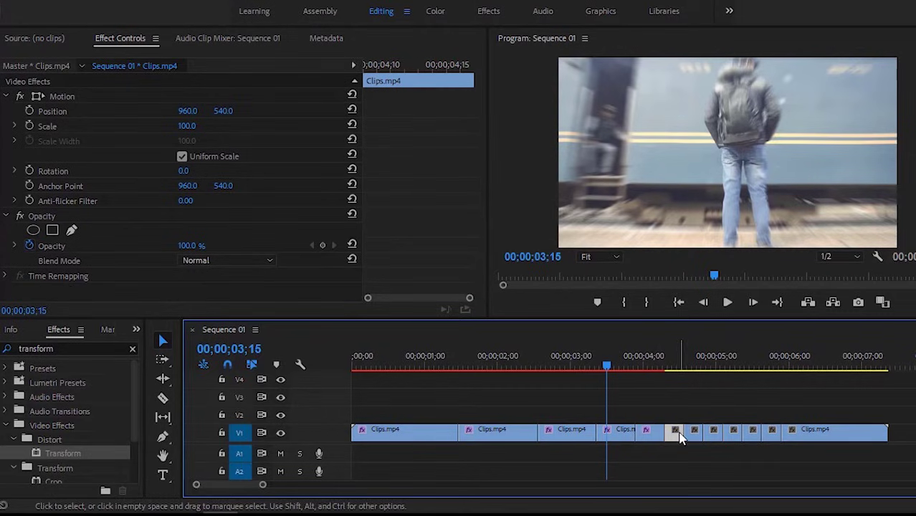
click(694, 434)
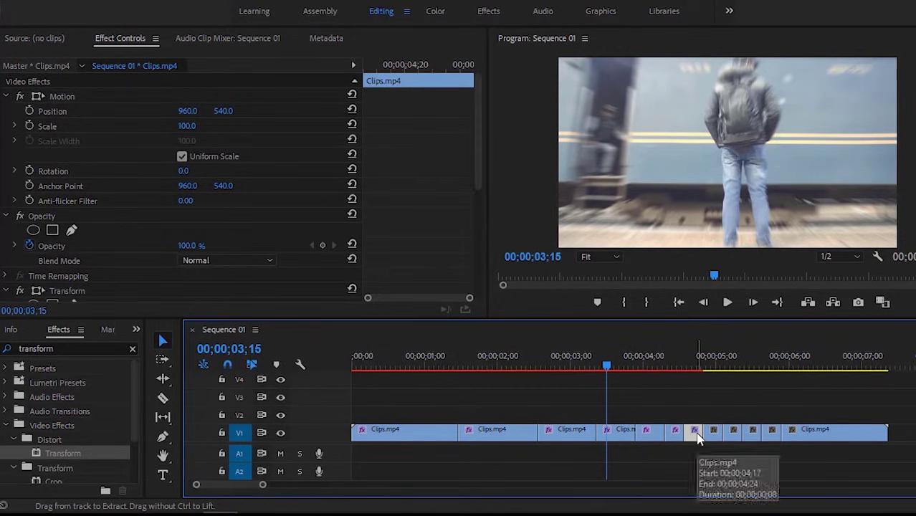
click(714, 434)
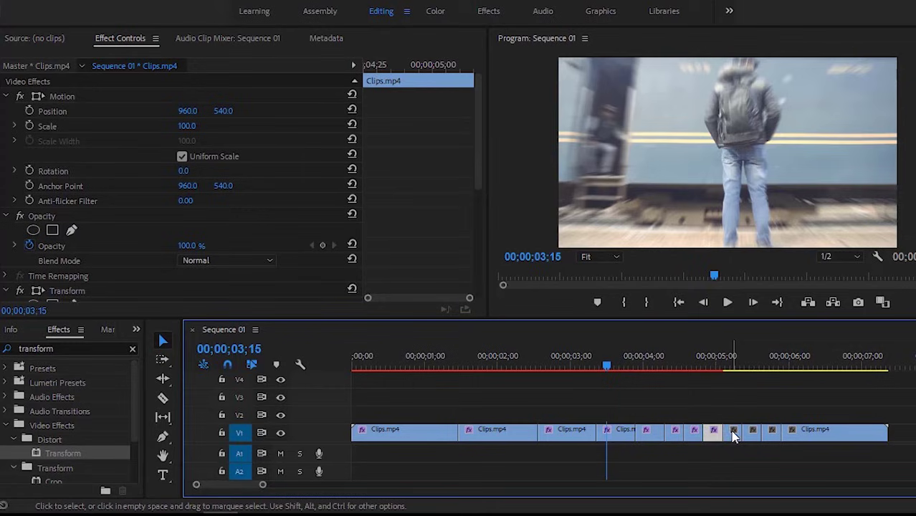
click(733, 435)
click(752, 435)
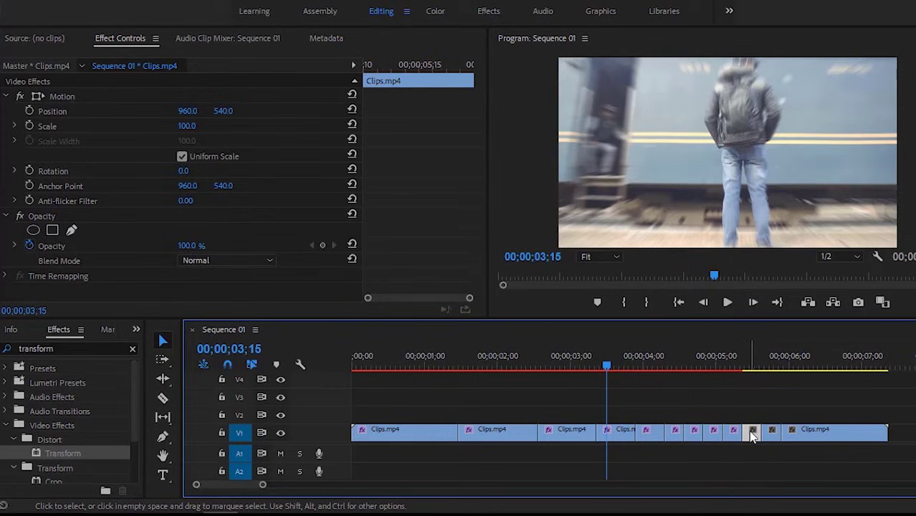
click(772, 434)
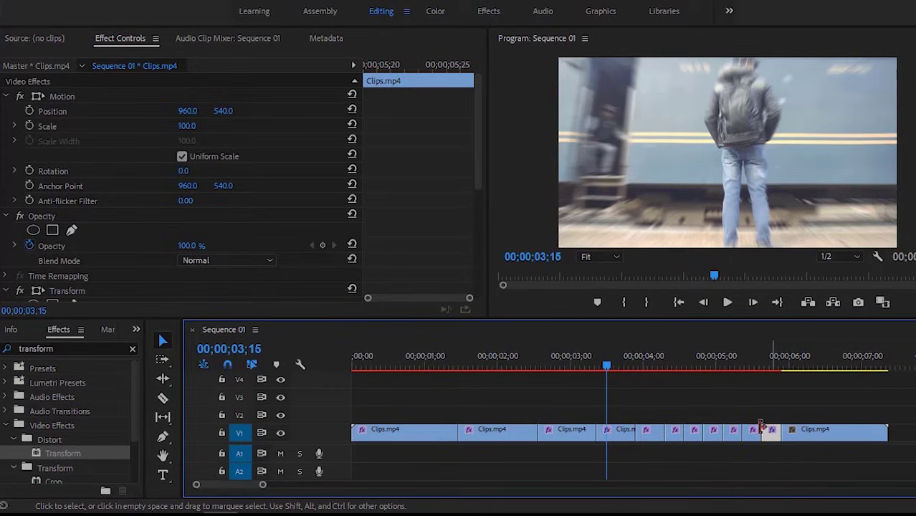
drag(605, 365, 352, 374)
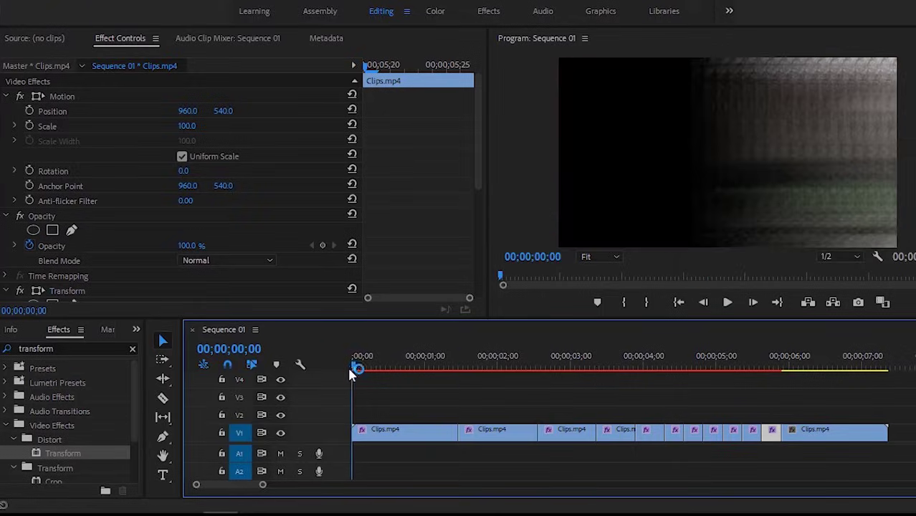
Step: Render In to Out previews for all 12 clips in Sequence 01
click(90, 0)
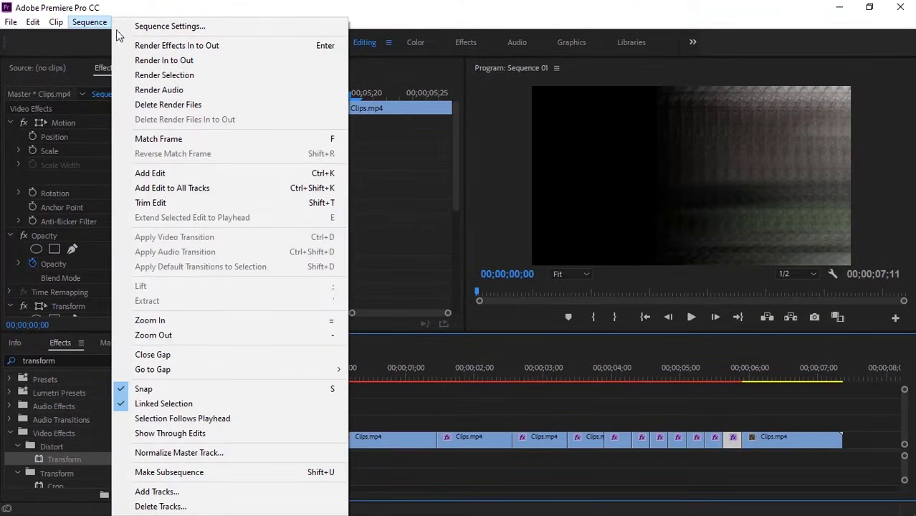
click(160, 60)
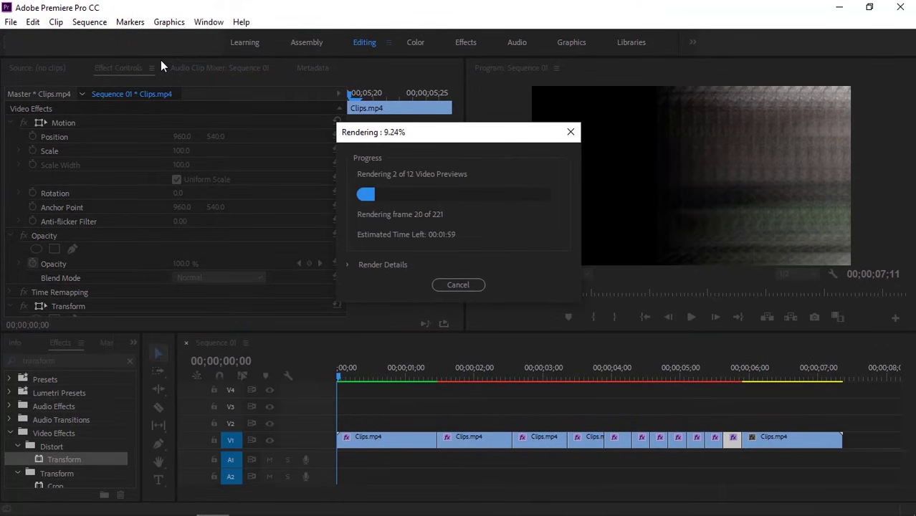